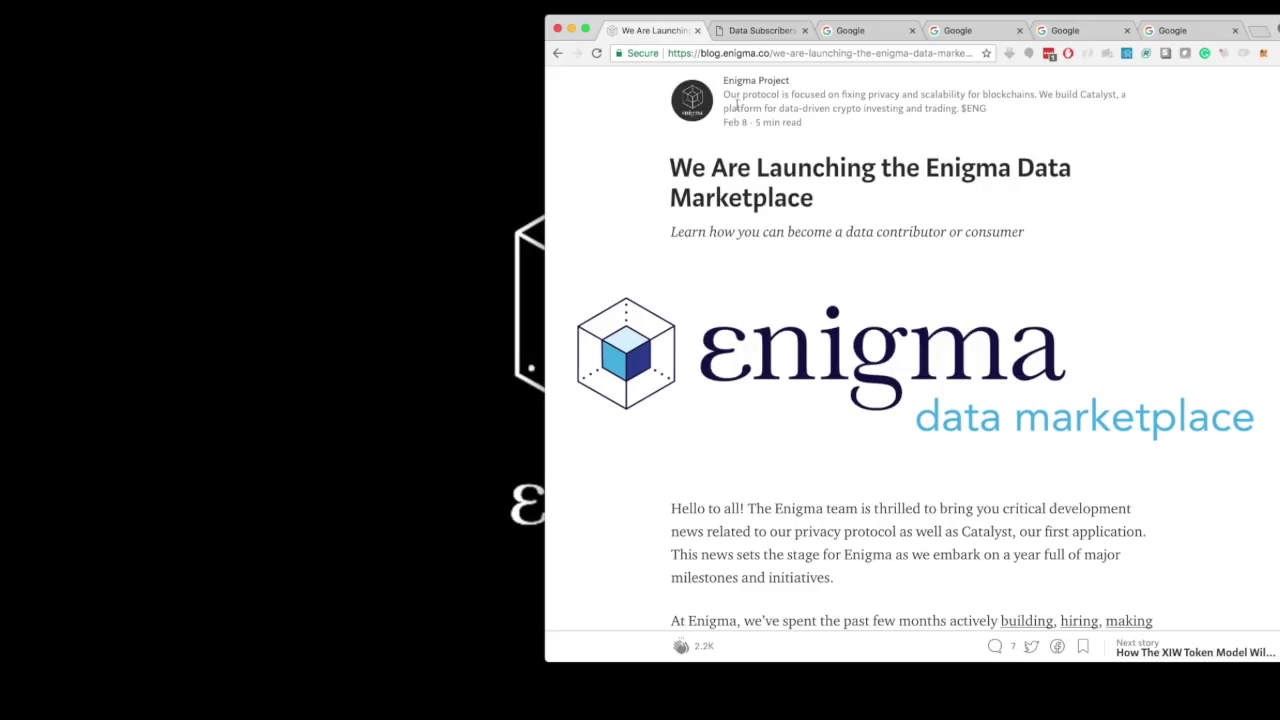
# - Switch Chrome to the Enigma 'Data Subscribers' documentation tab and select its address
pyautogui.click(741, 34)
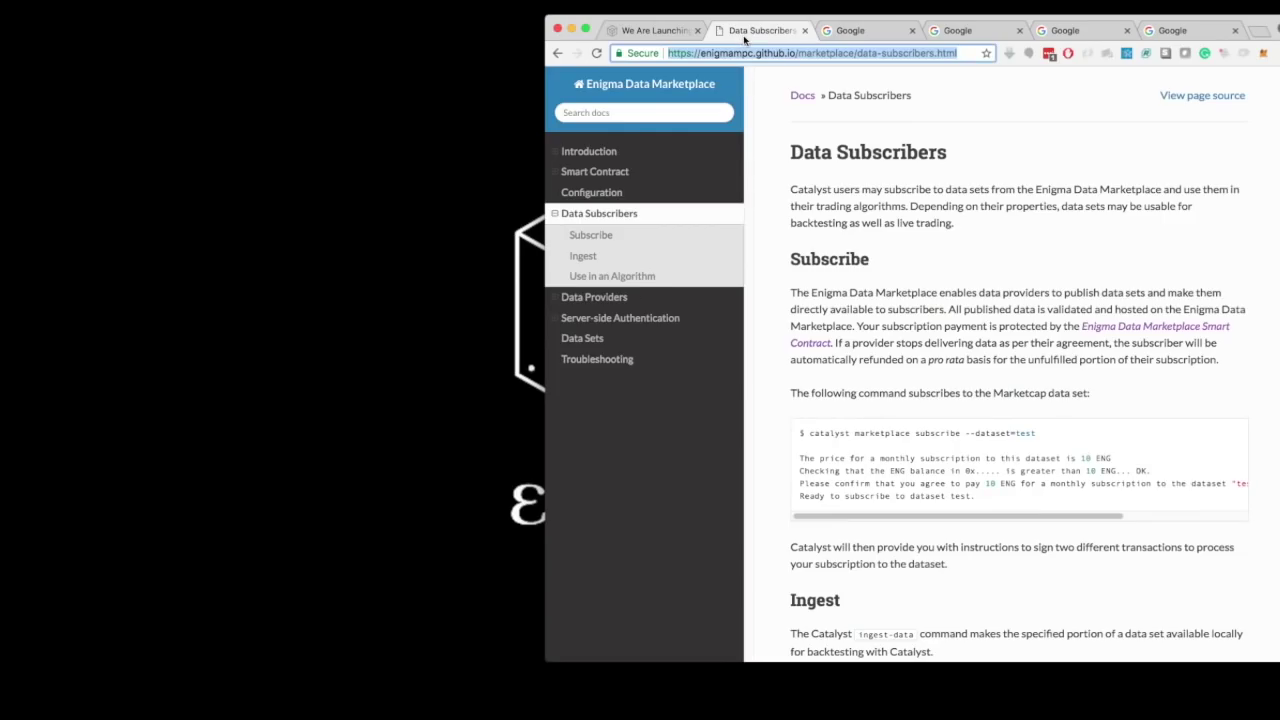
pyautogui.click(755, 53)
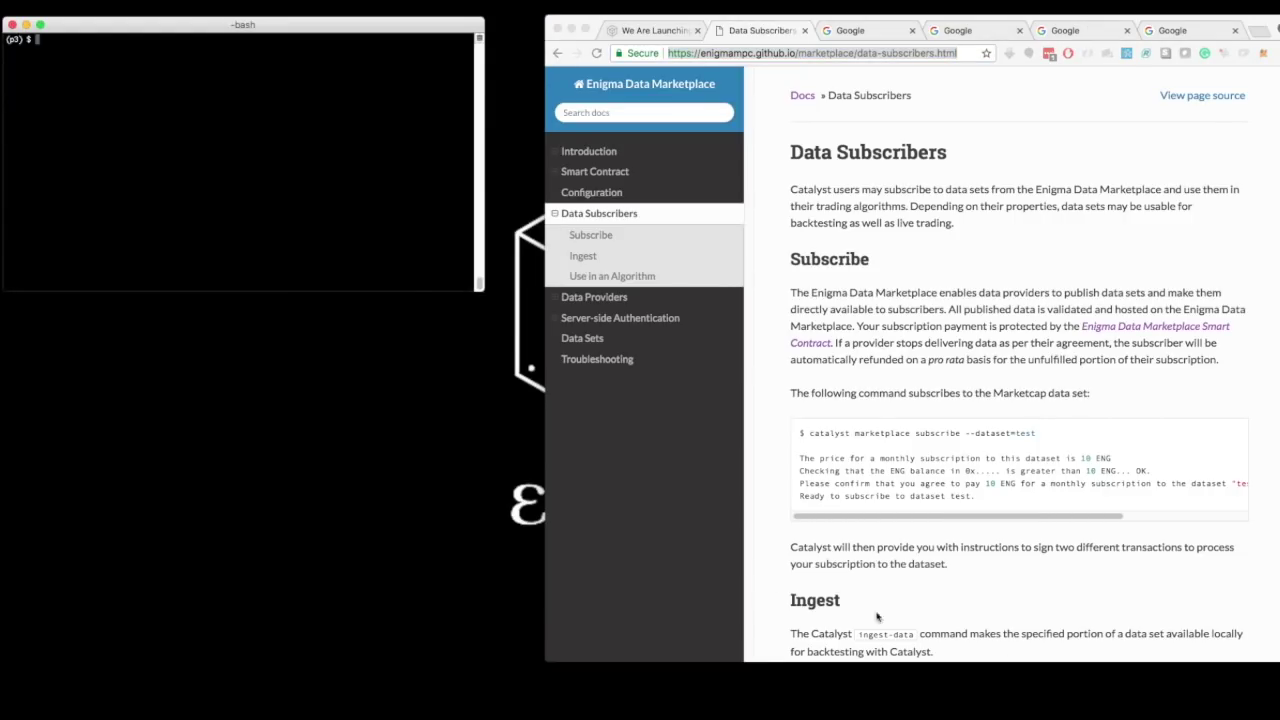
# - Check the Catalyst version (0.5.3) and list marketplace data sources with 'catalyst marketplace ls'
pyautogui.write('catalyst --version')
pyautogui.press('Return')
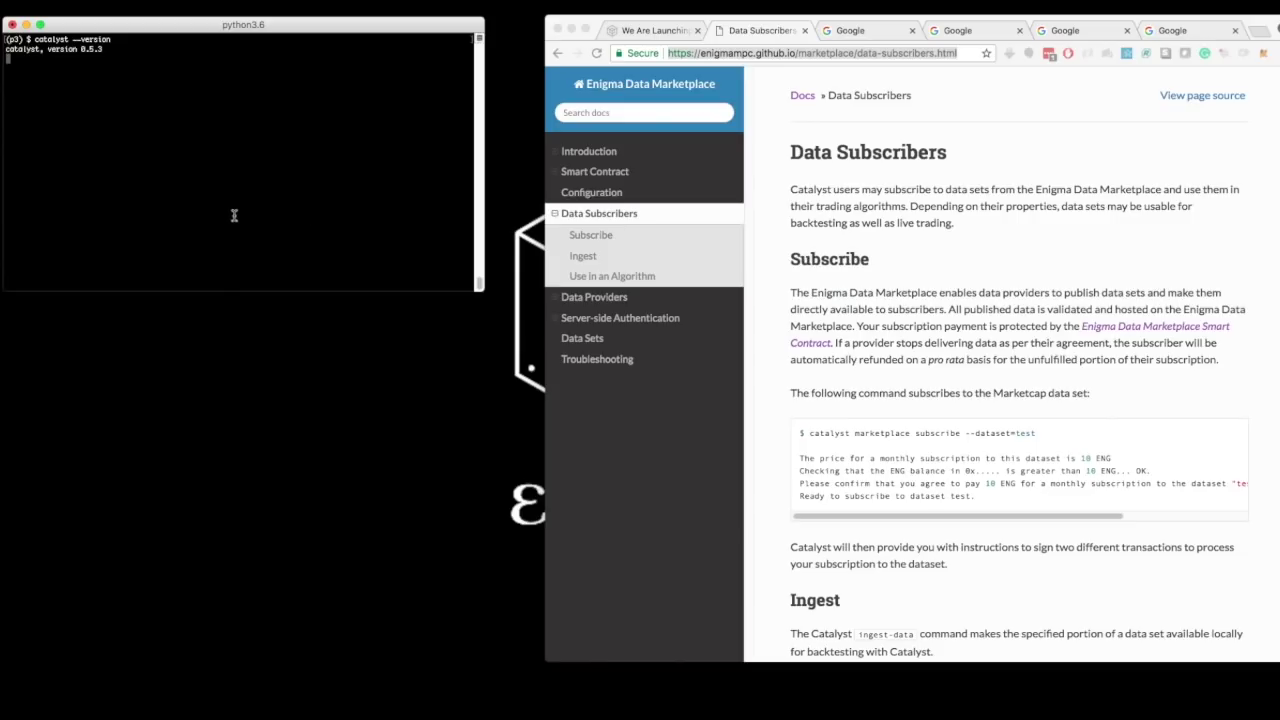
pyautogui.write('catalyst marketp')
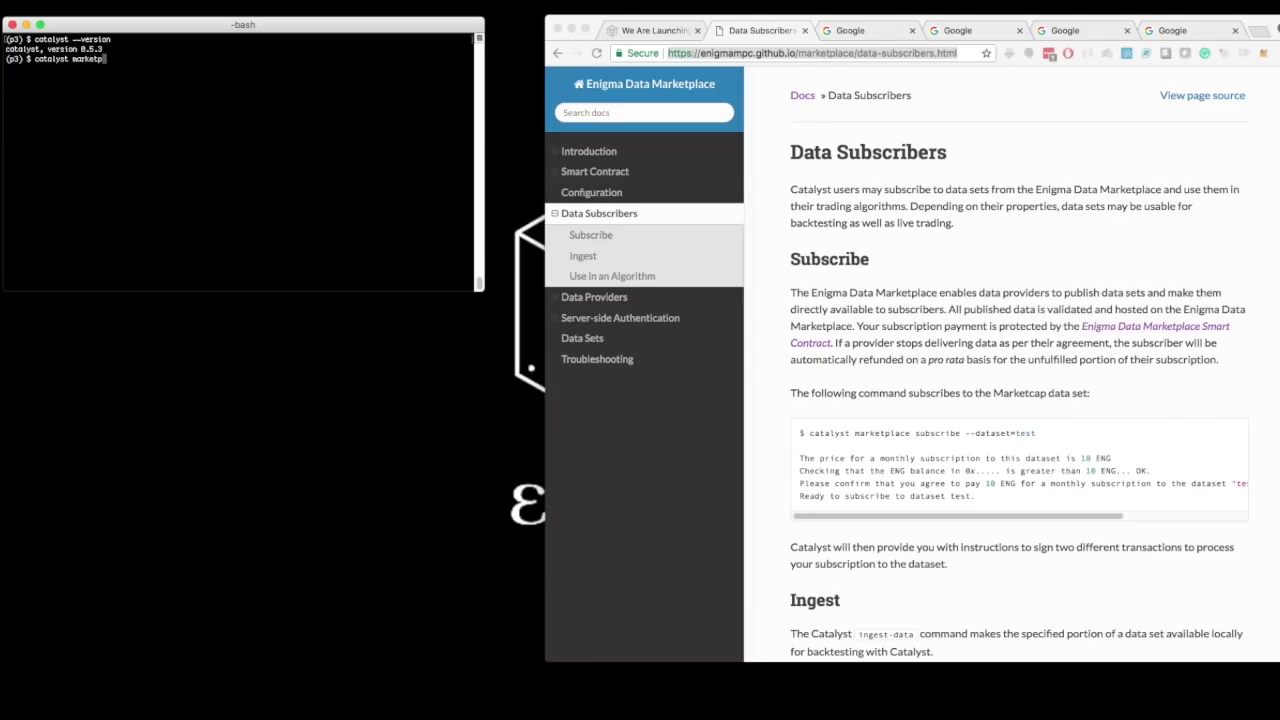
pyautogui.write('lace ls')
pyautogui.press('Return')
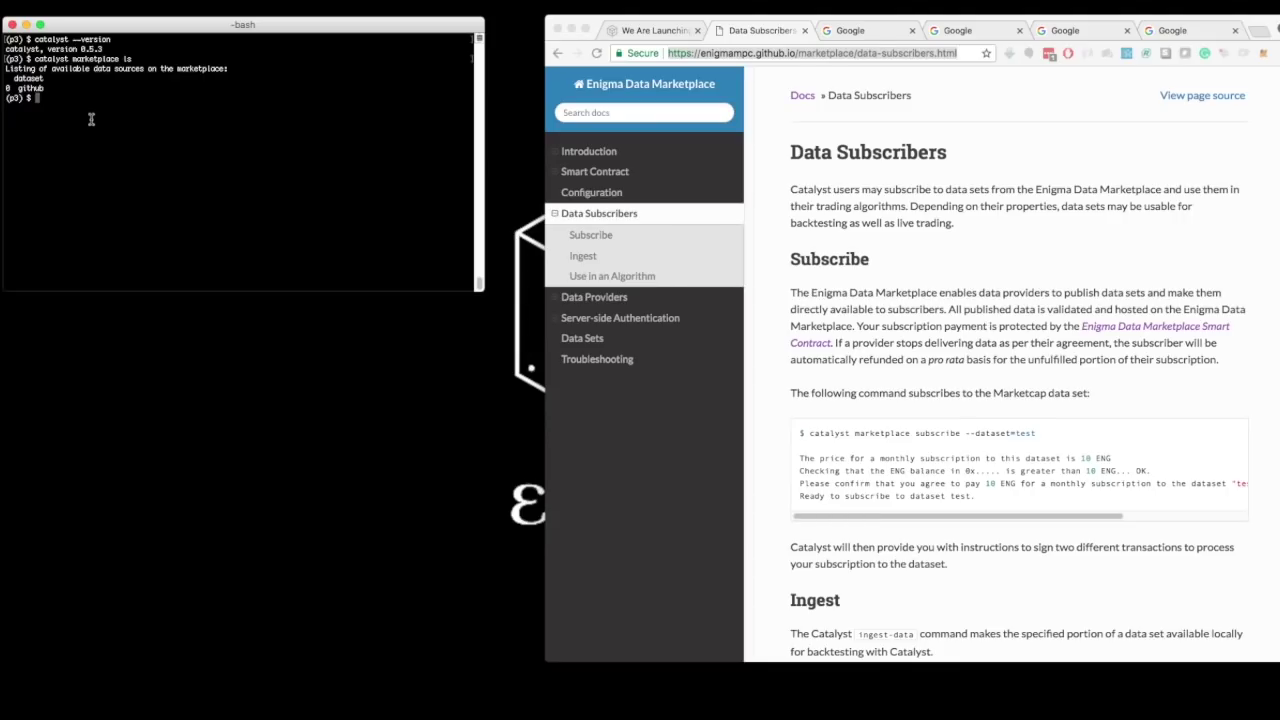
# - Start the github dataset subscription with Catalyst and choose wallet address 1
pyautogui.write('catalyst marketplace subscribe --dataset=github')
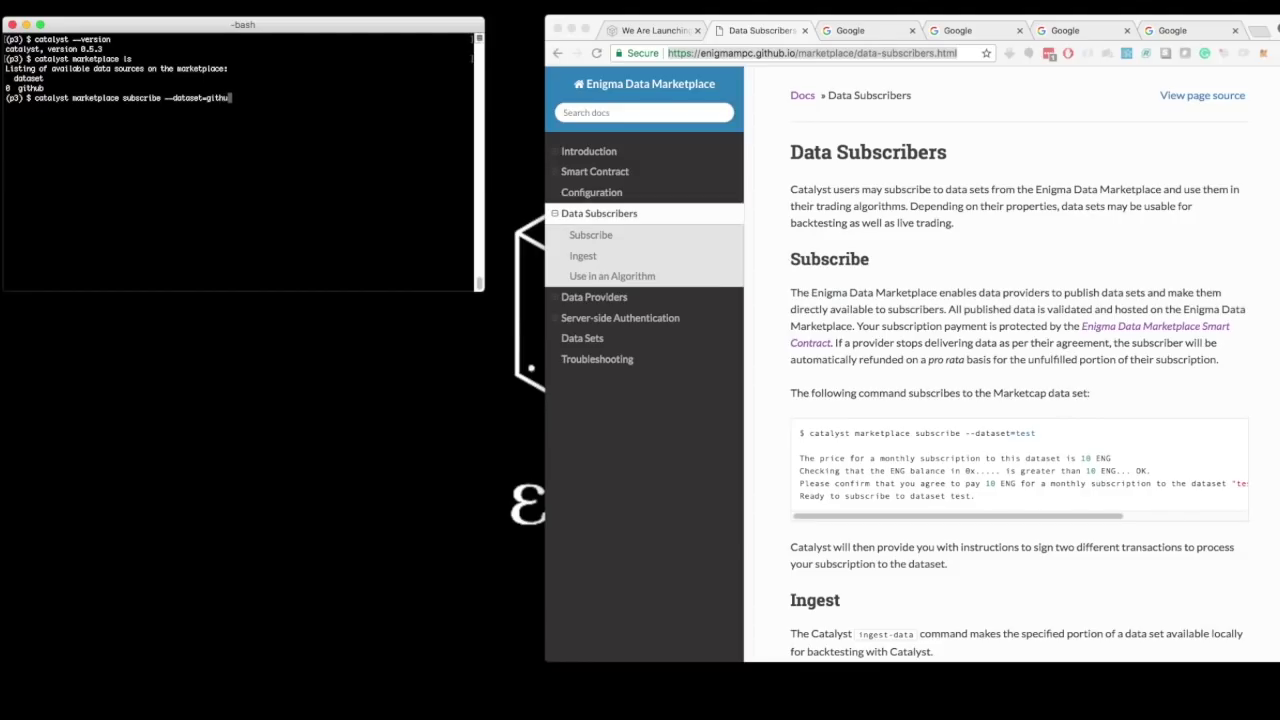
pyautogui.press('Return')
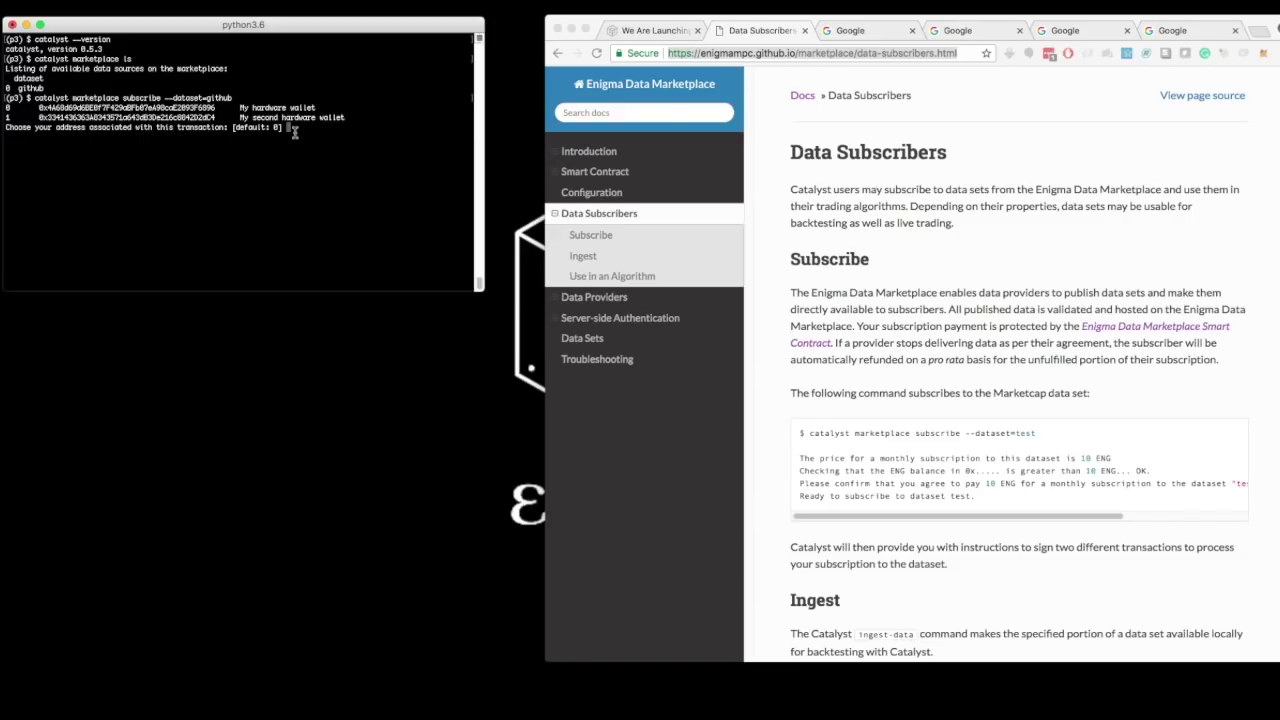
pyautogui.write('1')
pyautogui.press('Return')
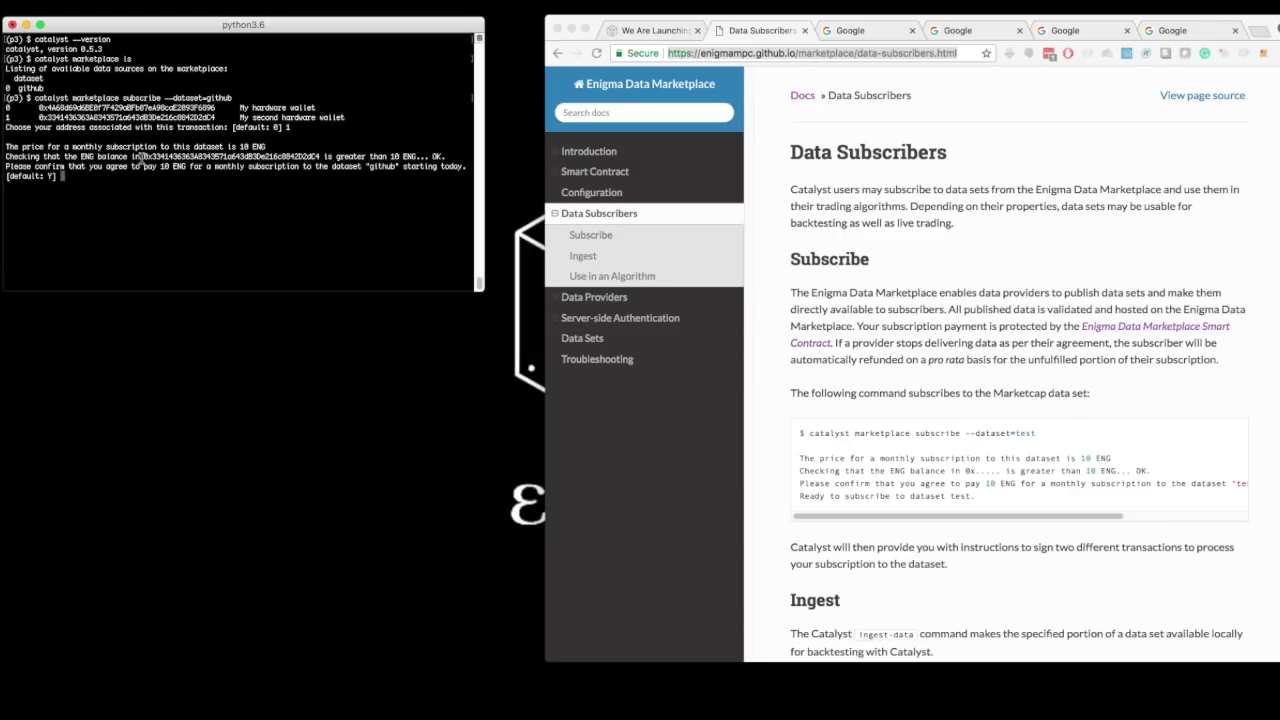
# - Check the chosen wallet's row in the balance table and accept the 10 ENG monthly subscription
pyautogui.moveTo(142, 158); pyautogui.dragTo(321, 157)
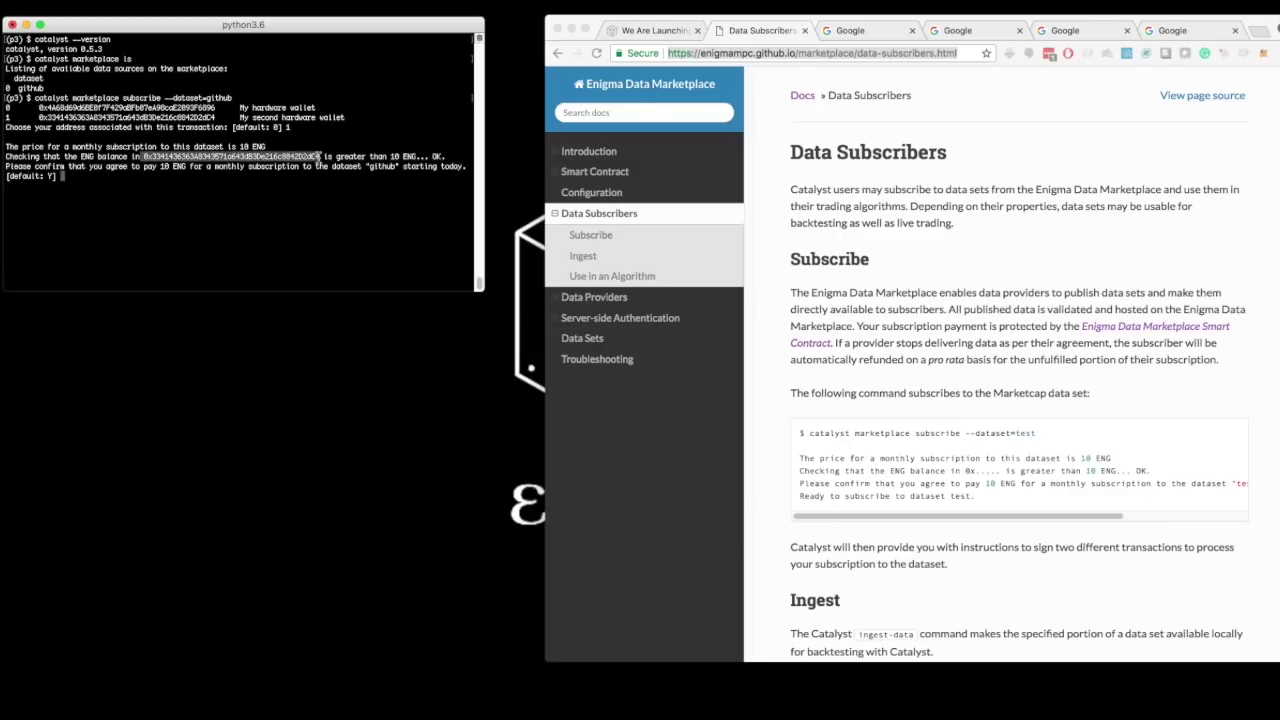
pyautogui.tripleClick(184, 118)
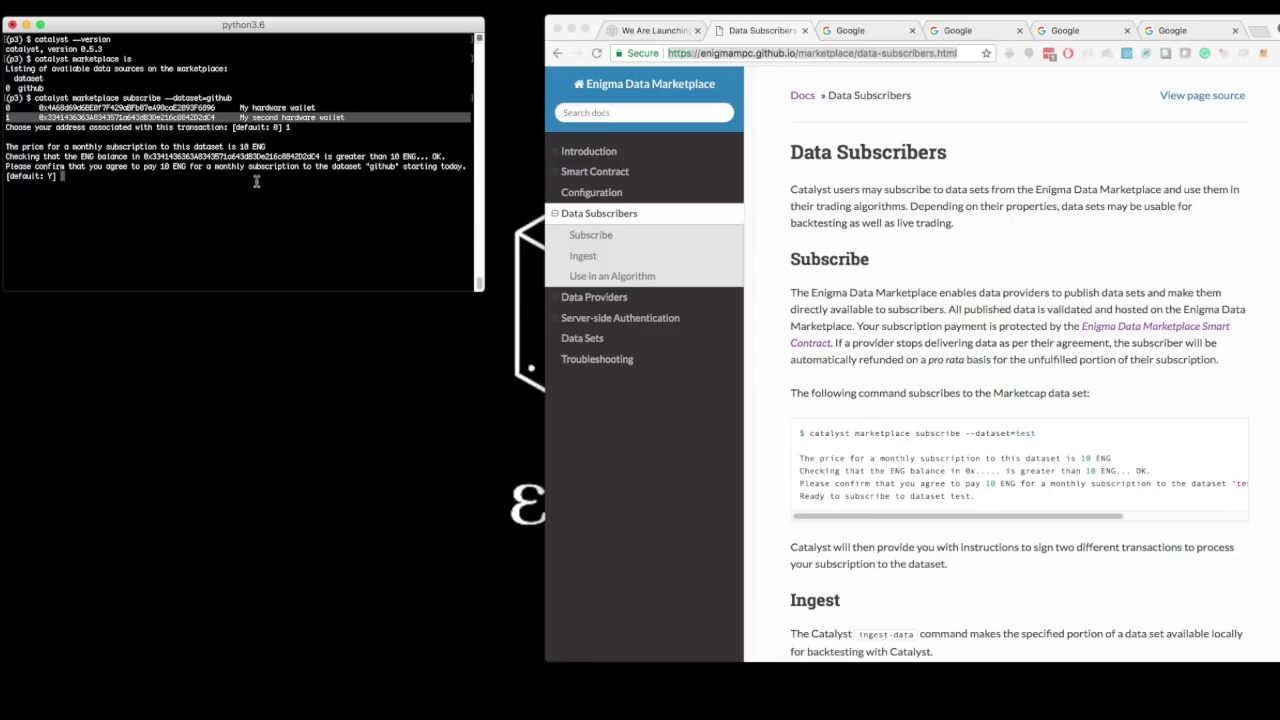
pyautogui.click(133, 174)
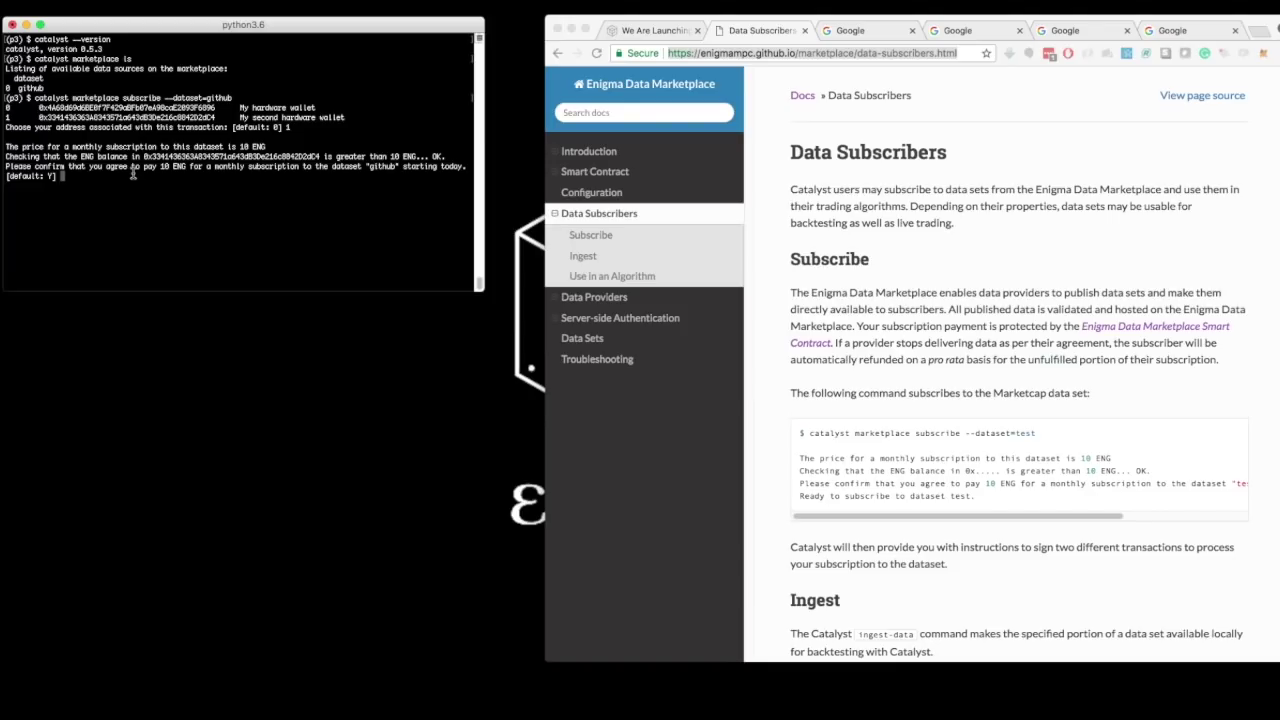
pyautogui.press('Return')
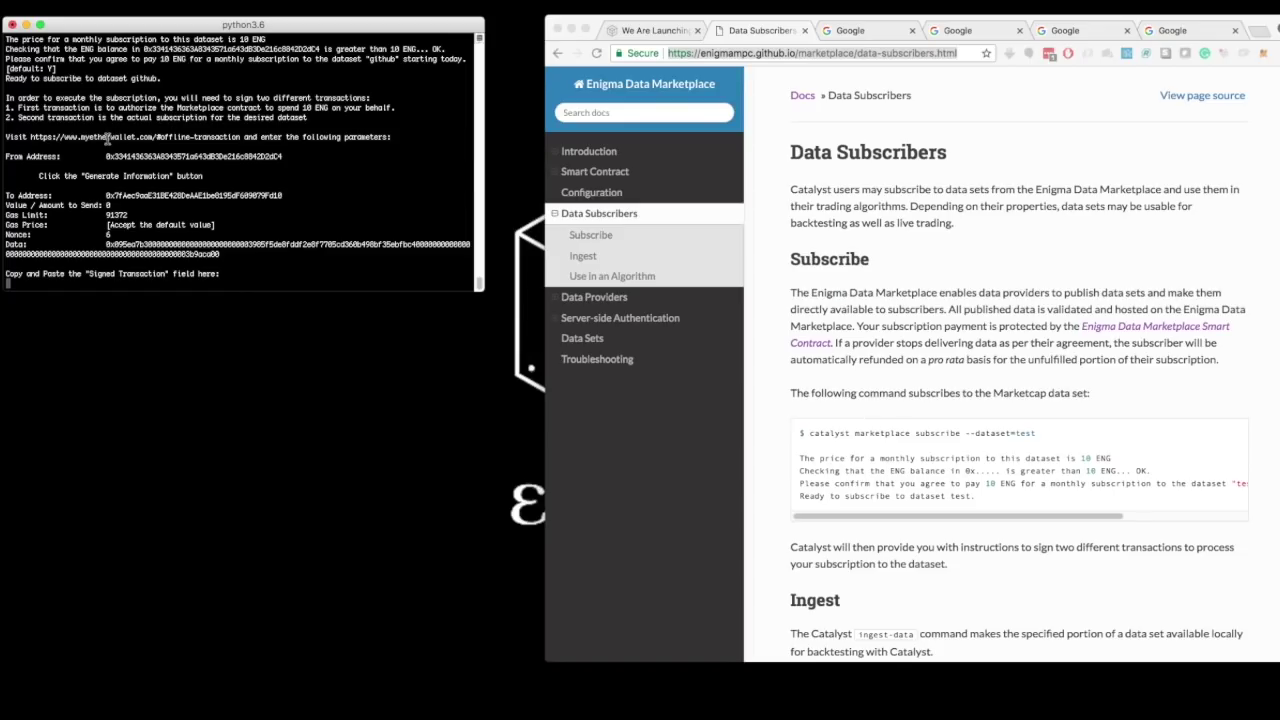
# - Select the MyEtherWallet offline-transaction link in the terminal and move to Chrome's Google tab
pyautogui.moveTo(30, 137); pyautogui.dragTo(240, 137)
pyautogui.press('super+c')
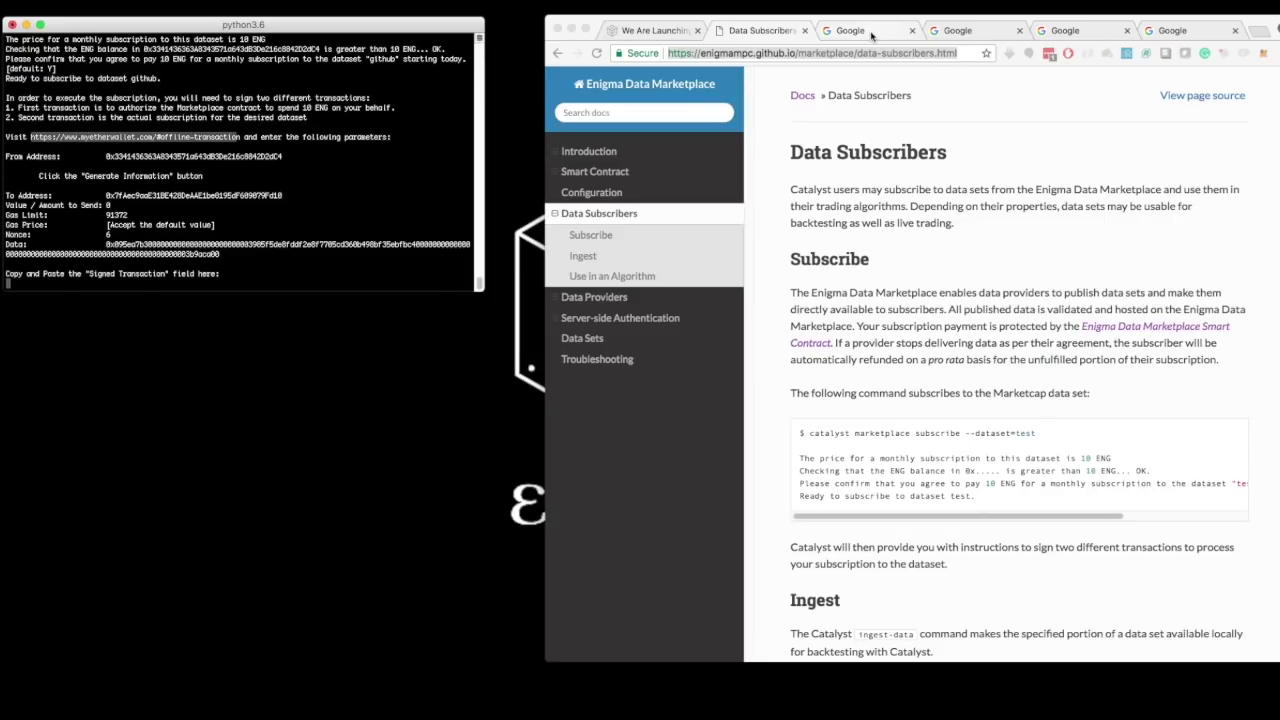
pyautogui.click(871, 31)
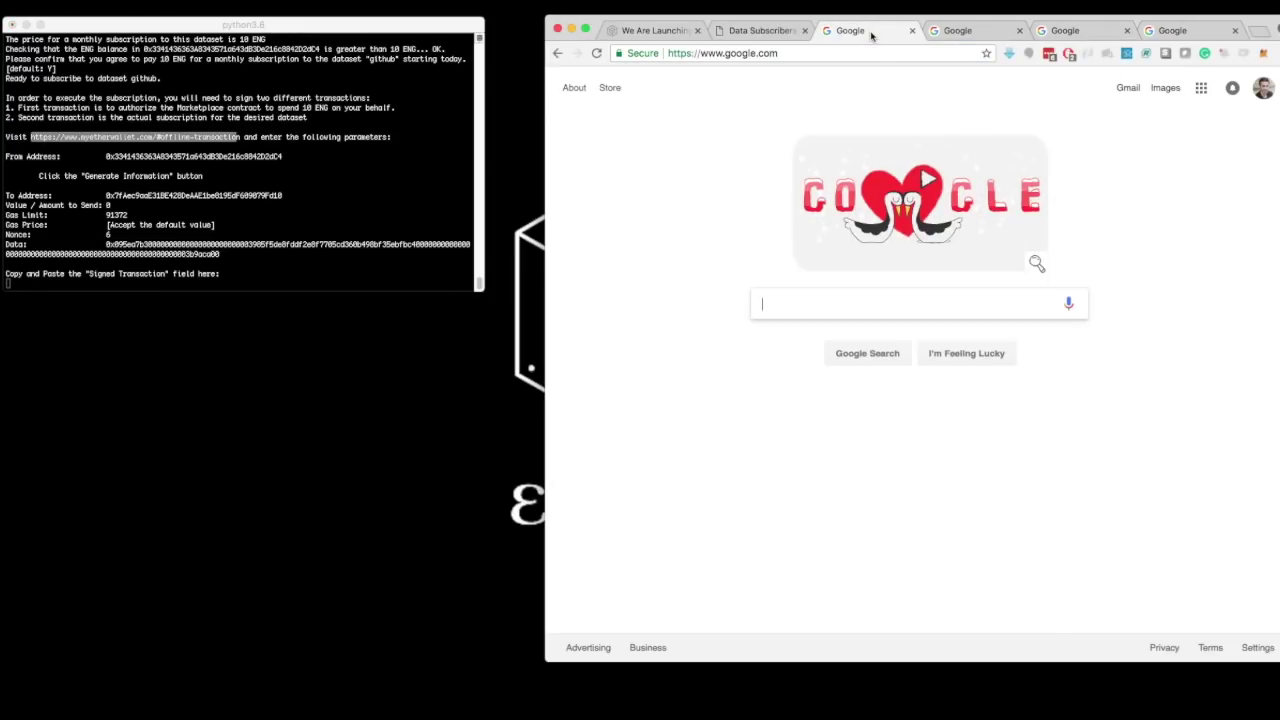
# - Open the copied MyEtherWallet offline-transaction link in Chrome
pyautogui.click(850, 54)
pyautogui.press('super+v')
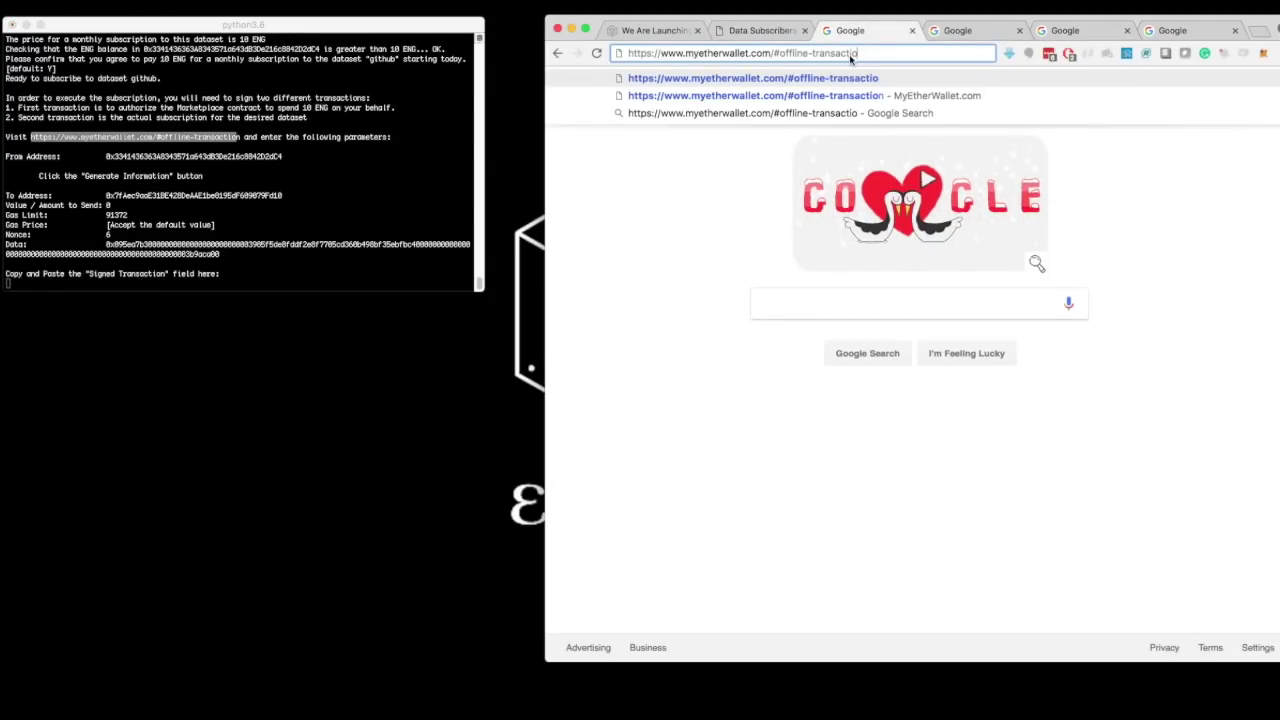
pyautogui.press('Return')
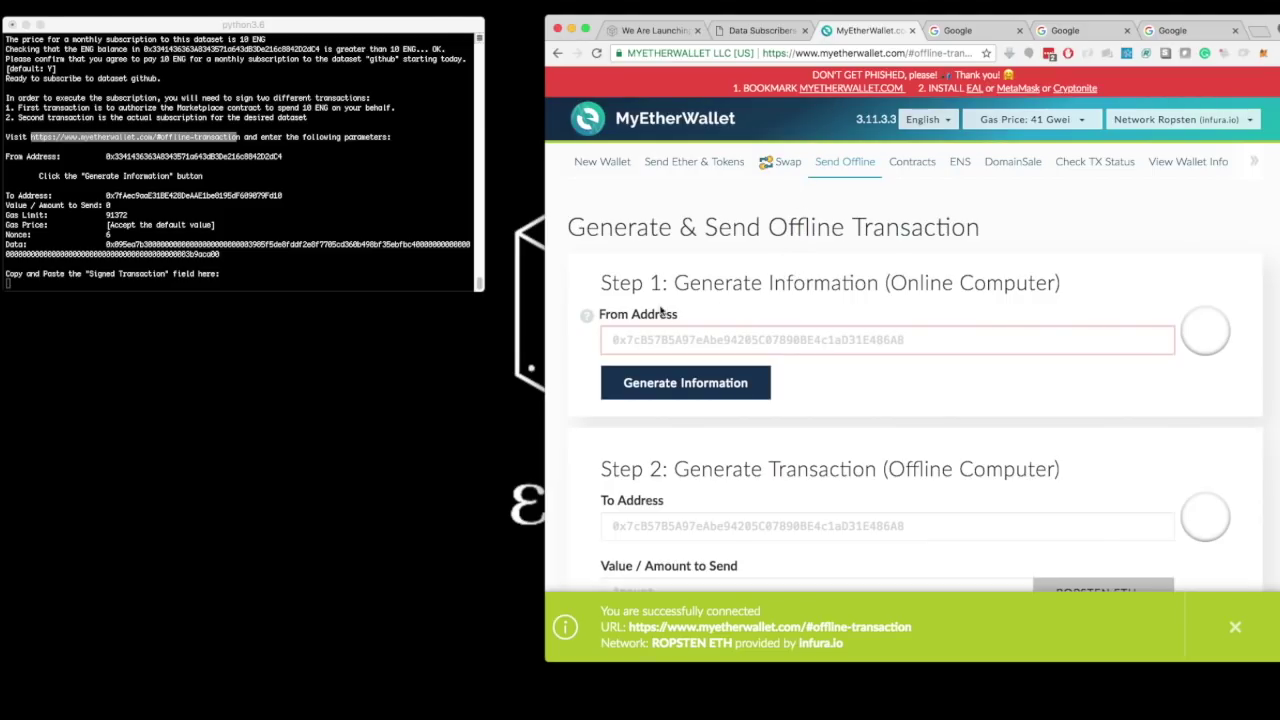
pyautogui.click(138, 160)
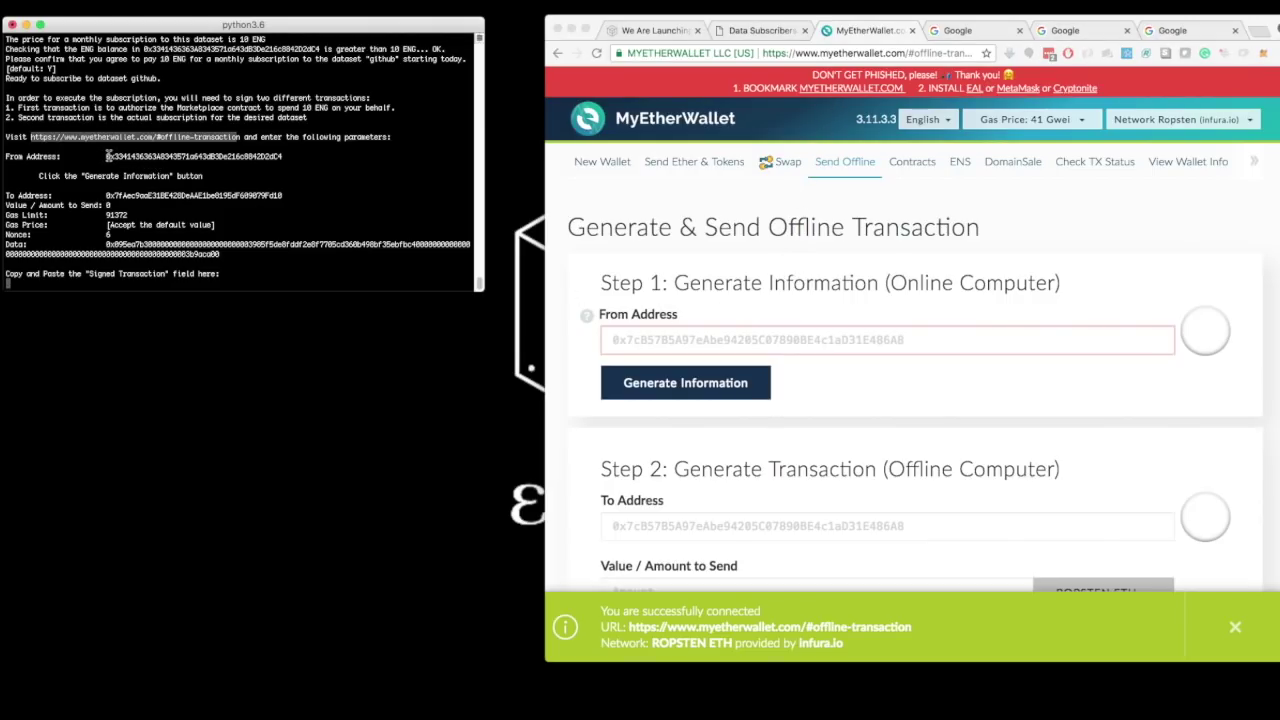
pyautogui.moveTo(74, 157); pyautogui.dragTo(267, 160)
pyautogui.doubleClick(267, 158)
pyautogui.press('super+c')
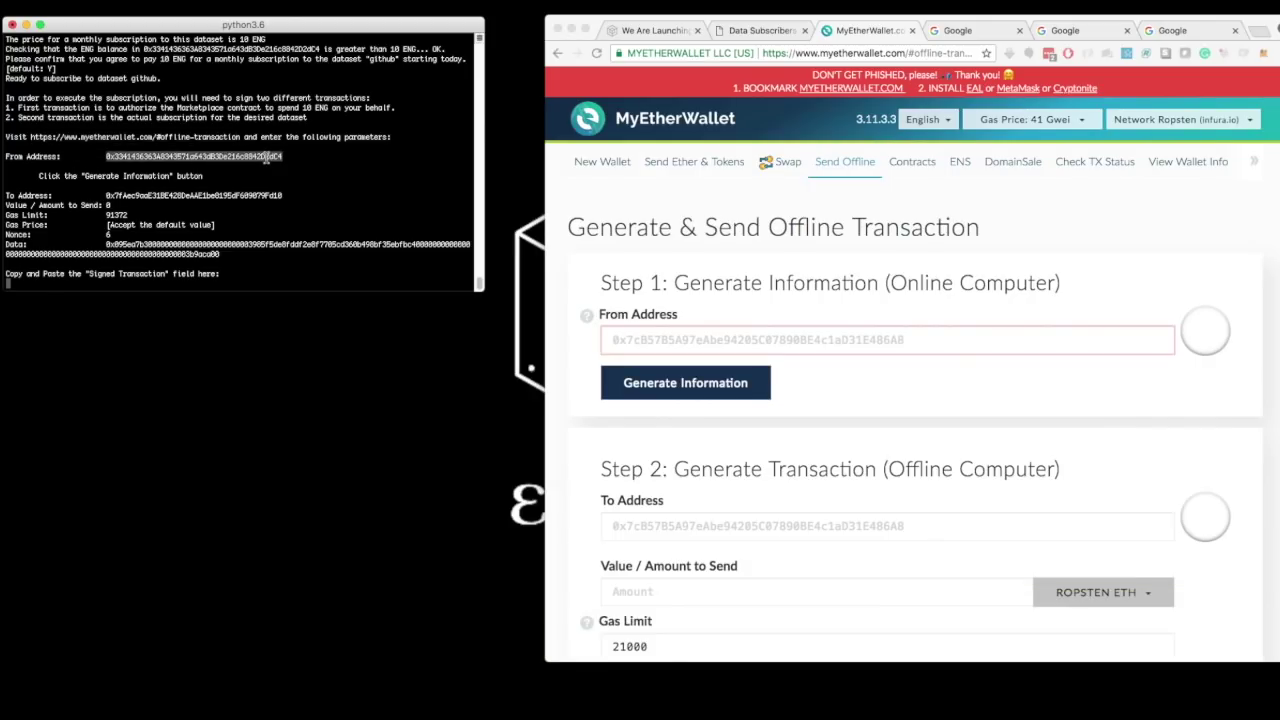
pyautogui.click(650, 340)
pyautogui.press('super+v')
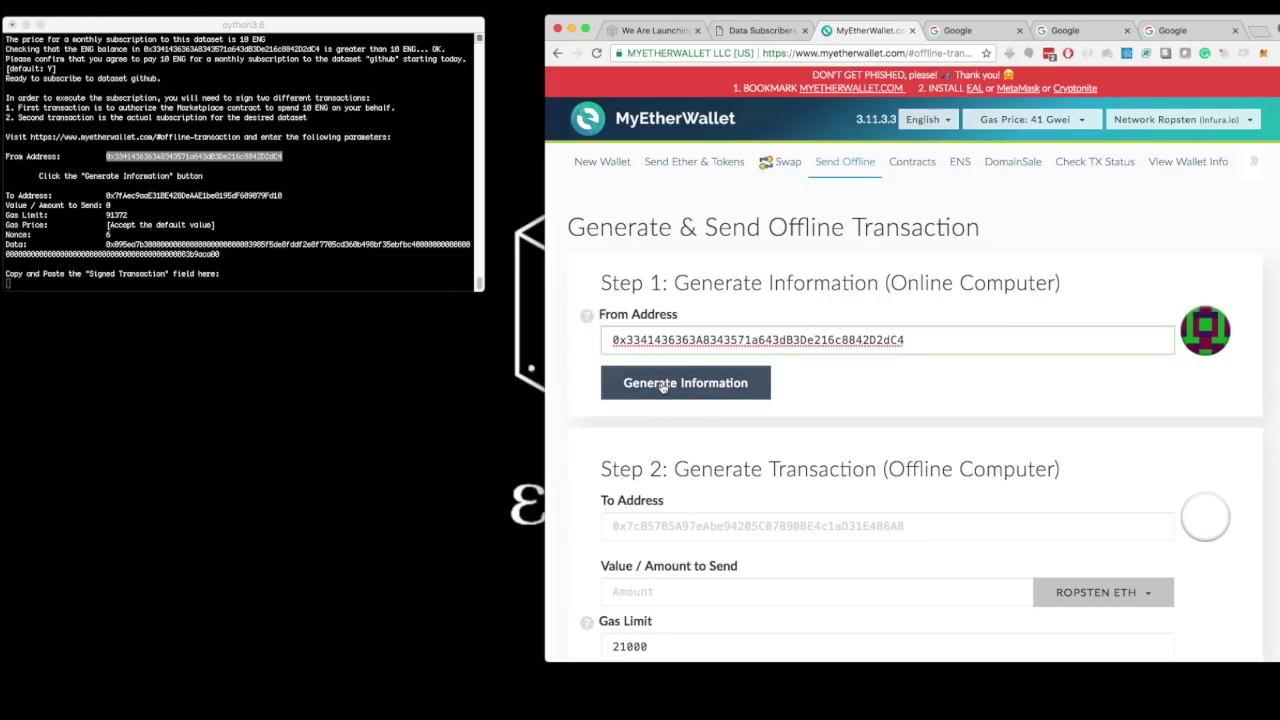
pyautogui.click(662, 388)
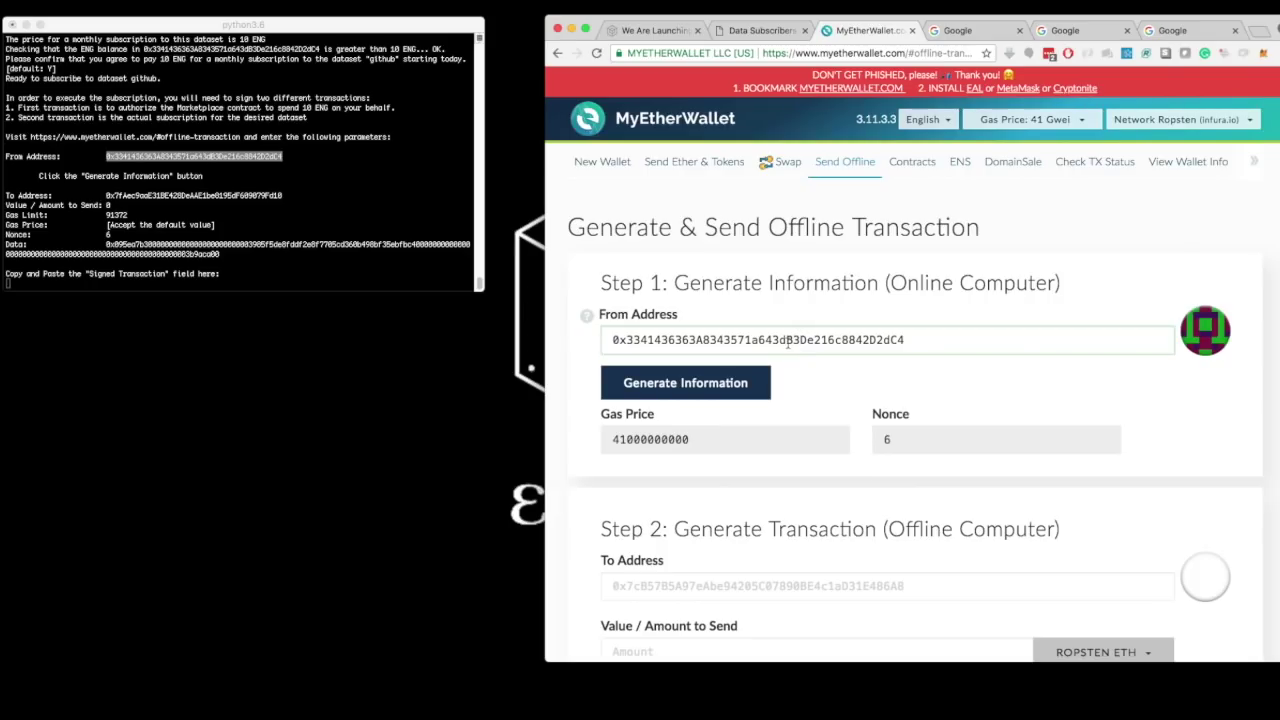
pyautogui.scroll(-3, 808, 454)
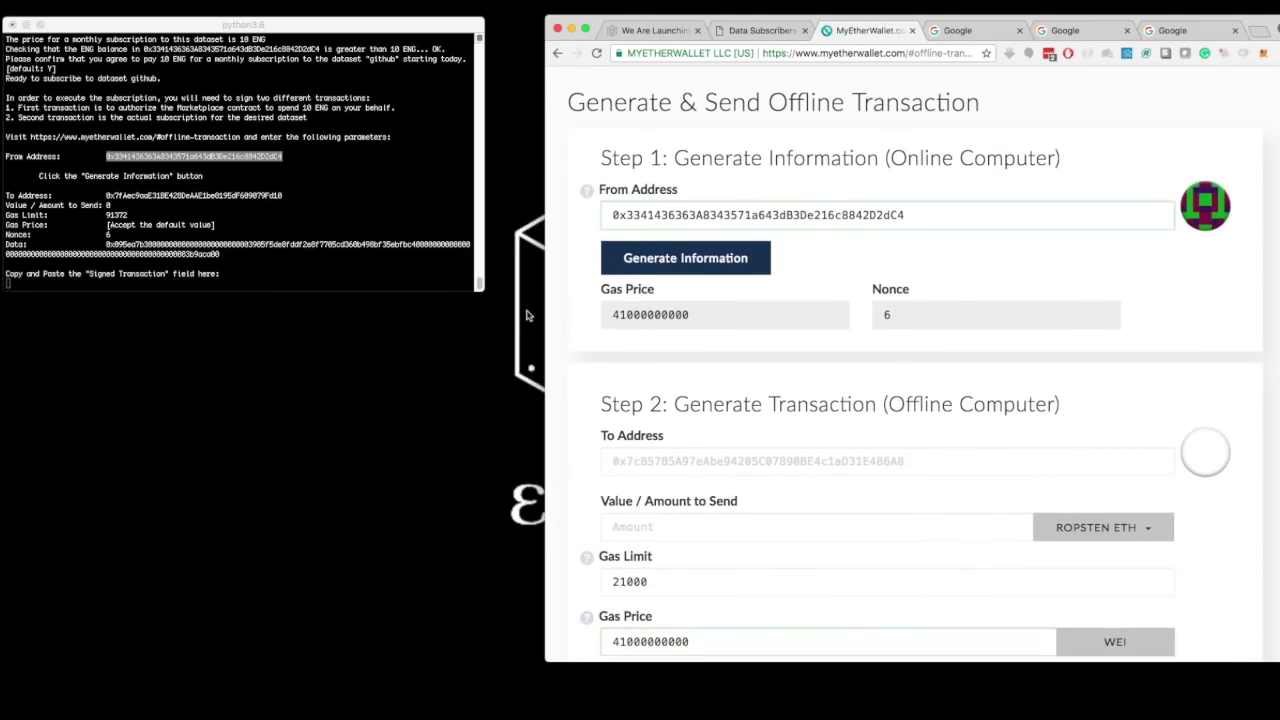
# - Paste the marketplace contract as To Address and set the amount to 0
pyautogui.click(176, 193)
pyautogui.doubleClick(176, 195)
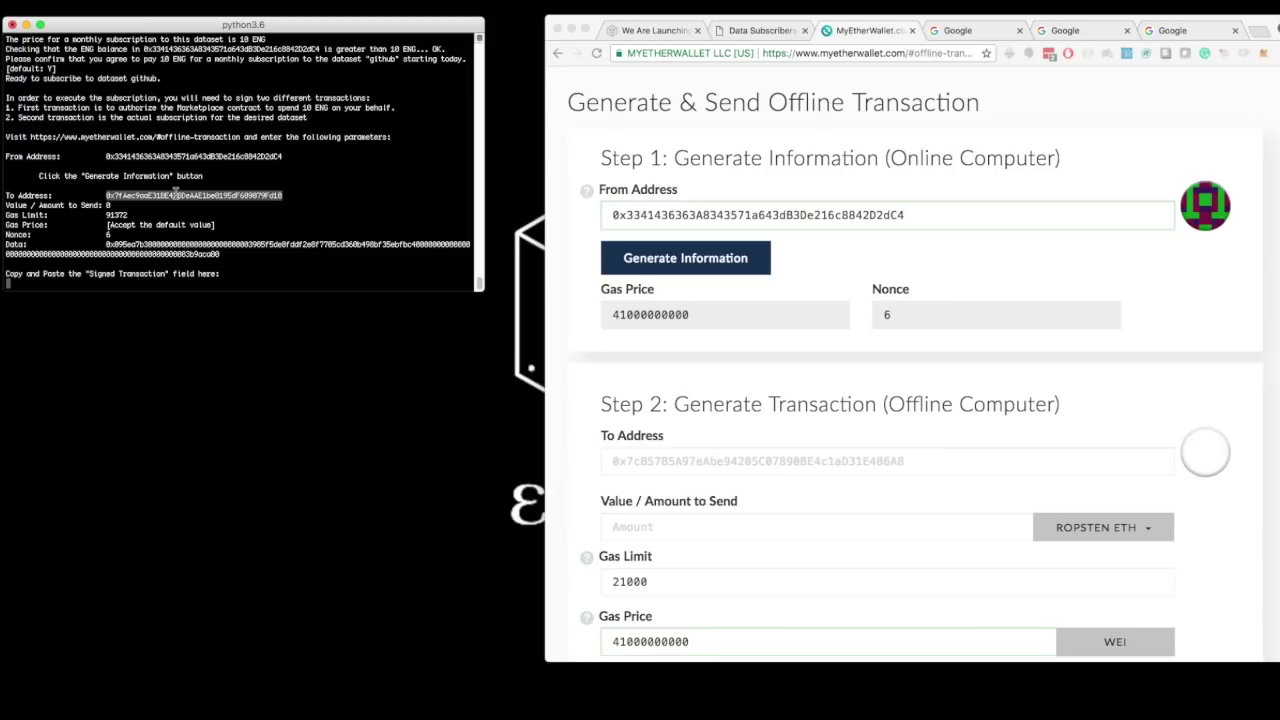
pyautogui.click(650, 466)
pyautogui.click(649, 466)
pyautogui.write('0x7fAec9aaE31BE428DeAAE1be8195dF609079Fd10')
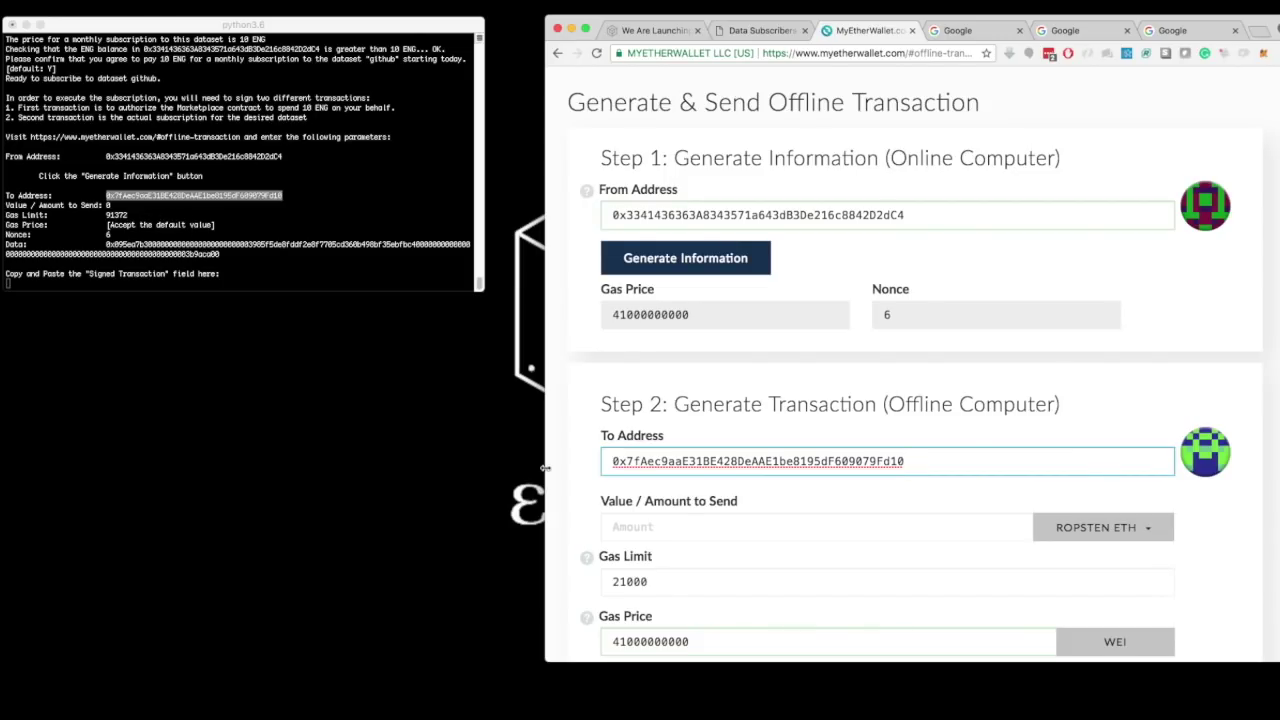
pyautogui.click(617, 524)
pyautogui.write('0')
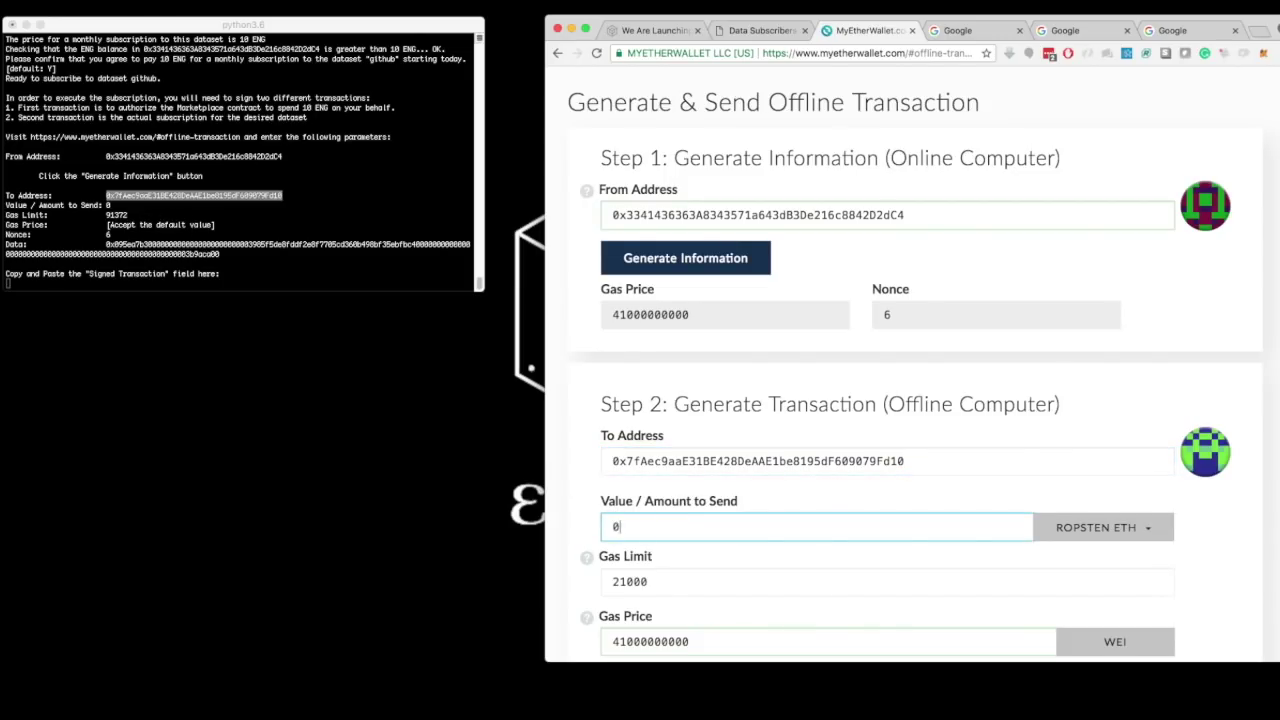
# - Replace the 21000 gas limit with 91372 from the instructions
pyautogui.scroll(-1, 920, 364)
pyautogui.scroll(-1, 916, 364)
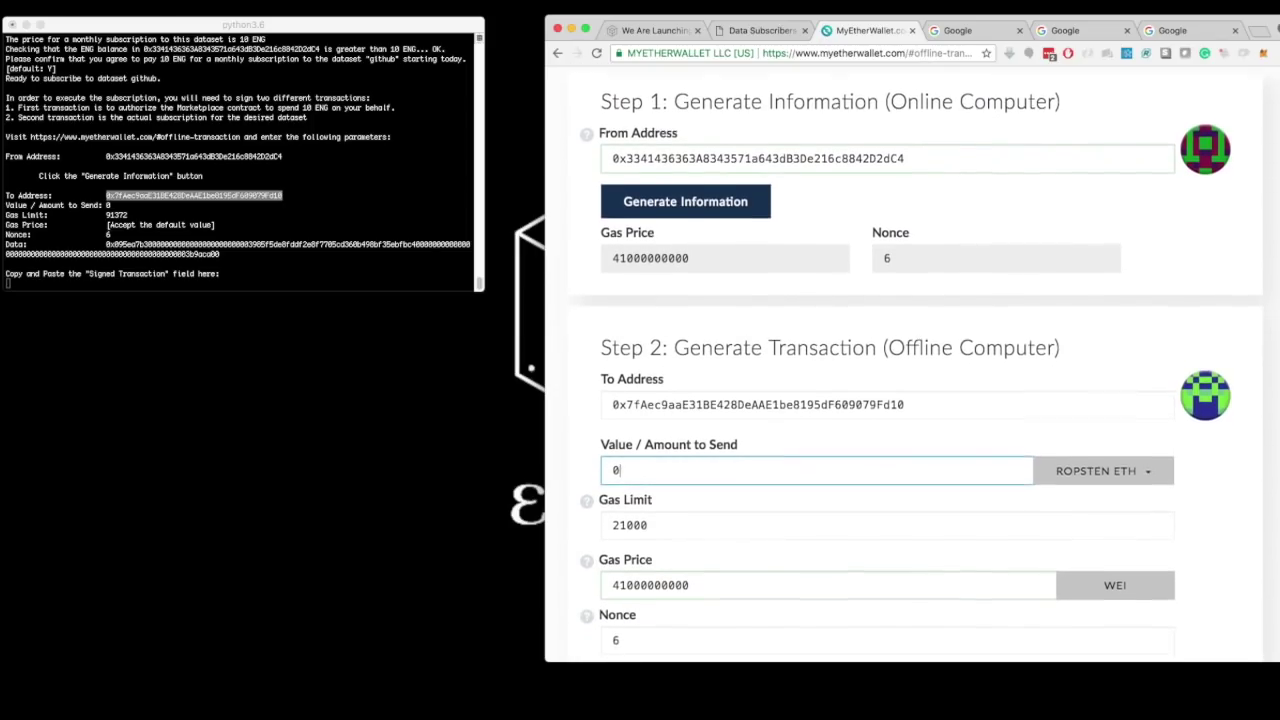
pyautogui.doubleClick(117, 215)
pyautogui.press('super+c')
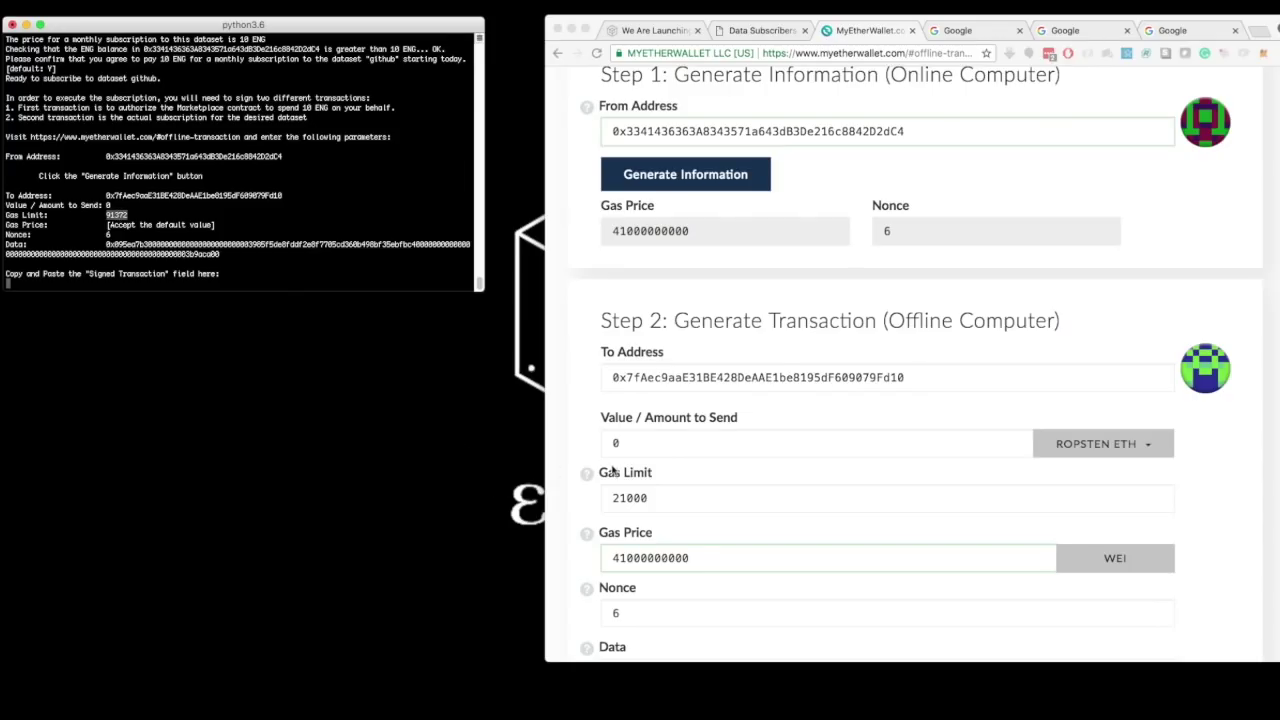
pyautogui.doubleClick(622, 499)
pyautogui.press('super+v')
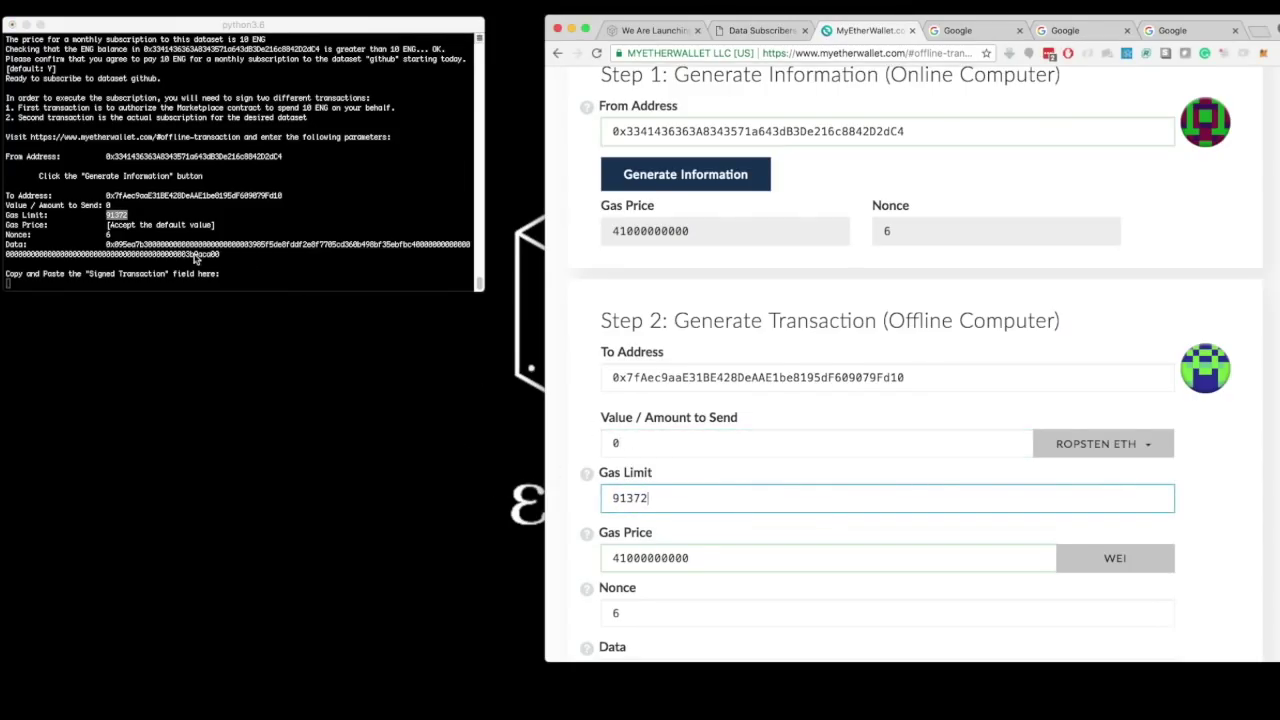
# - Copy the subscription's hex Data string from the terminal into the Data field
pyautogui.scroll(-1, 680, 553)
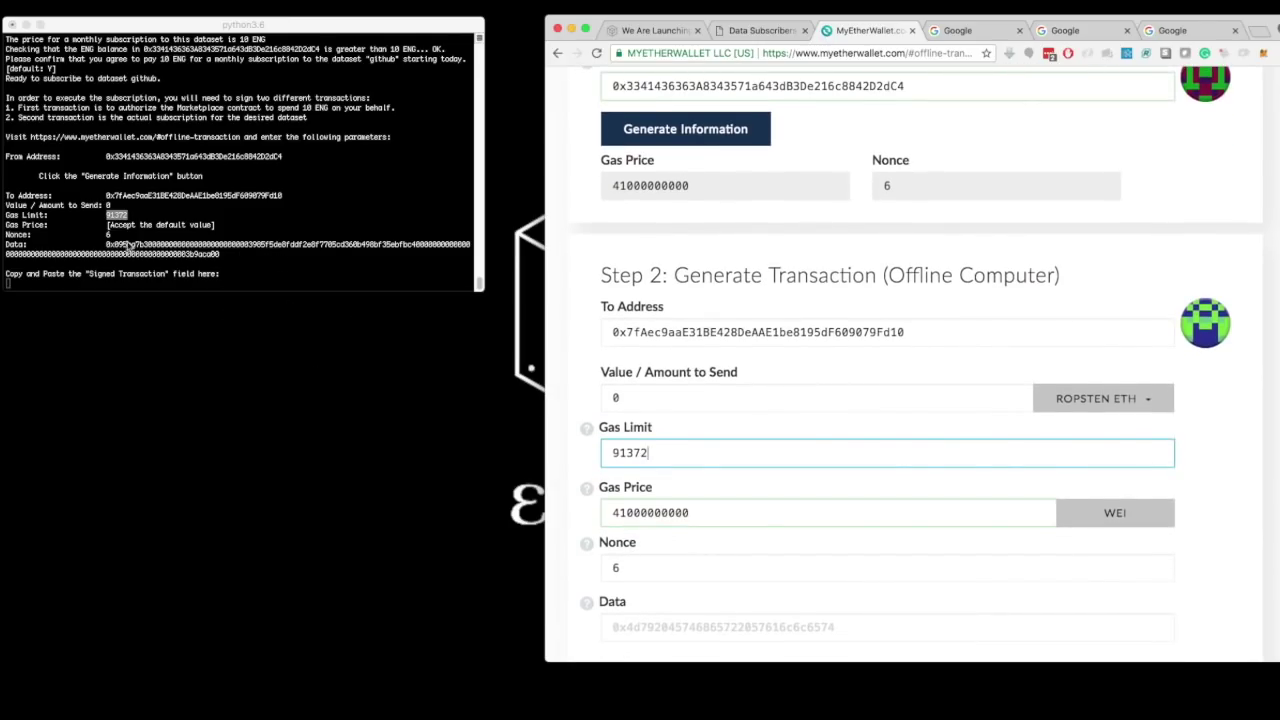
pyautogui.click(125, 248)
pyautogui.doubleClick(125, 248)
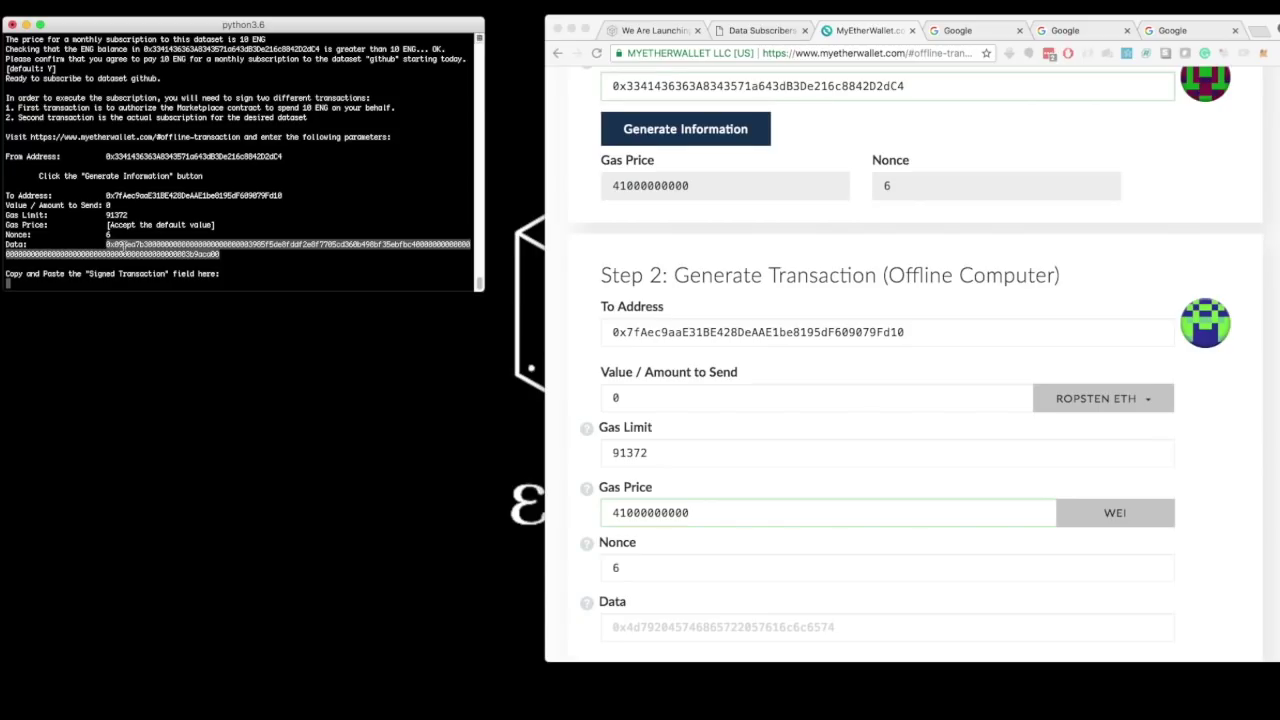
pyautogui.click(632, 638)
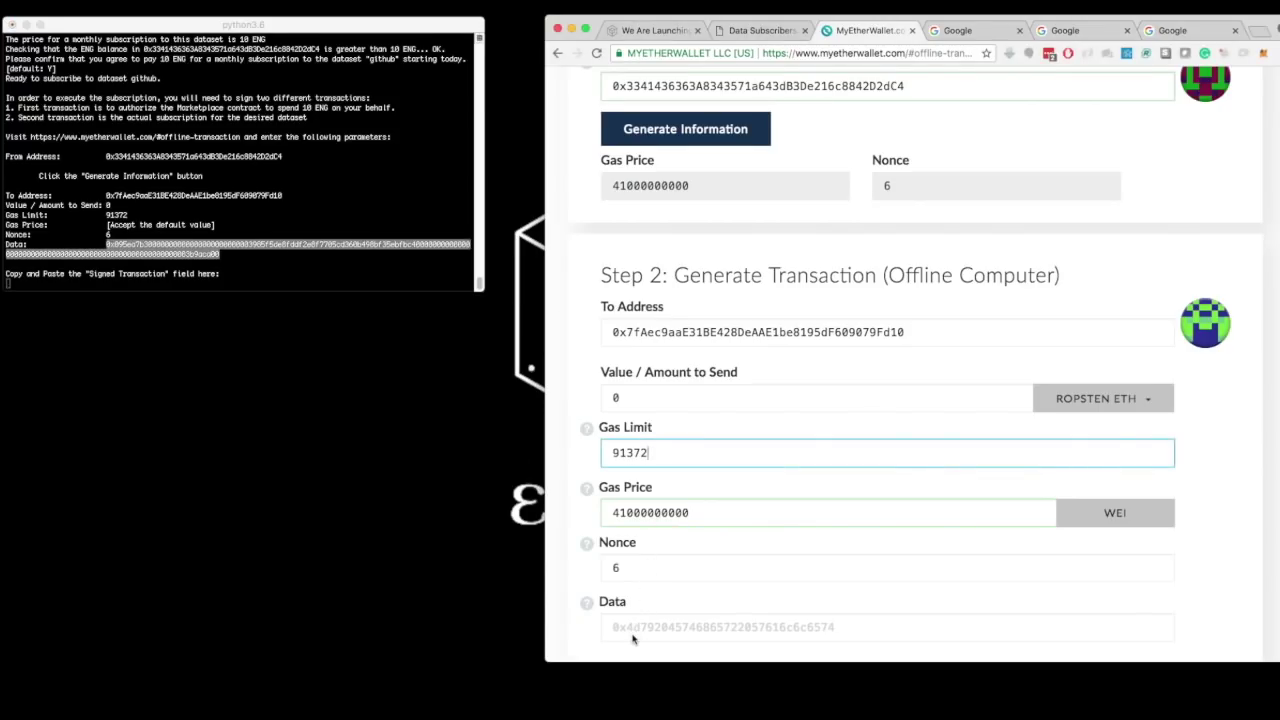
pyautogui.click(632, 638)
pyautogui.press('super+v')
# - Choose Ledger Wallet, connect it, and pick the sending address
pyautogui.scroll(-4, 632, 638)
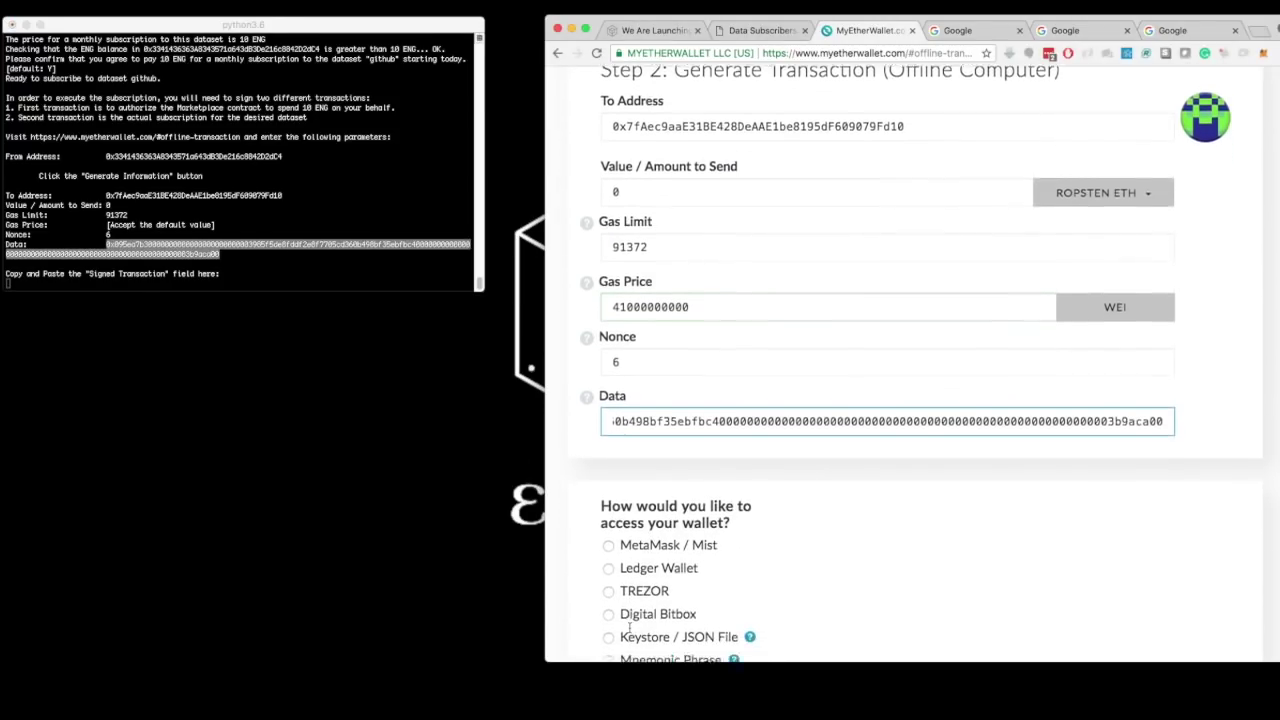
pyautogui.scroll(-2, 629, 627)
pyautogui.scroll(-1, 629, 630)
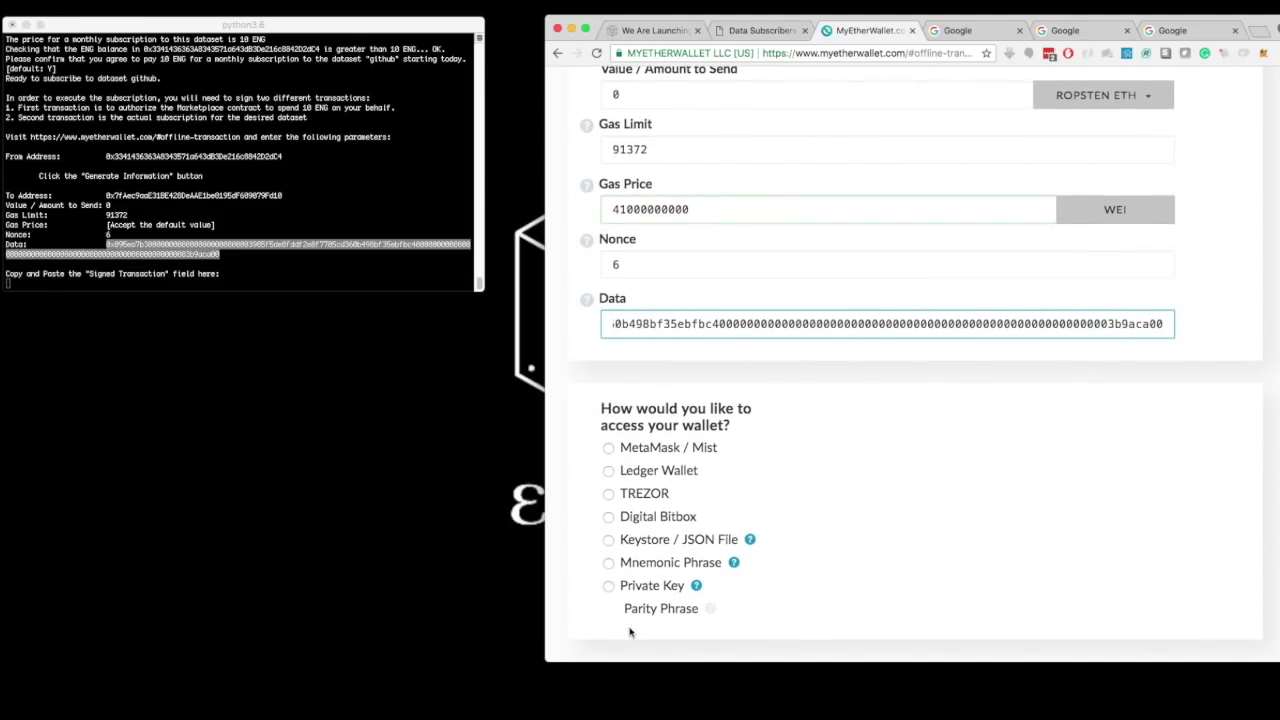
pyautogui.click(609, 471)
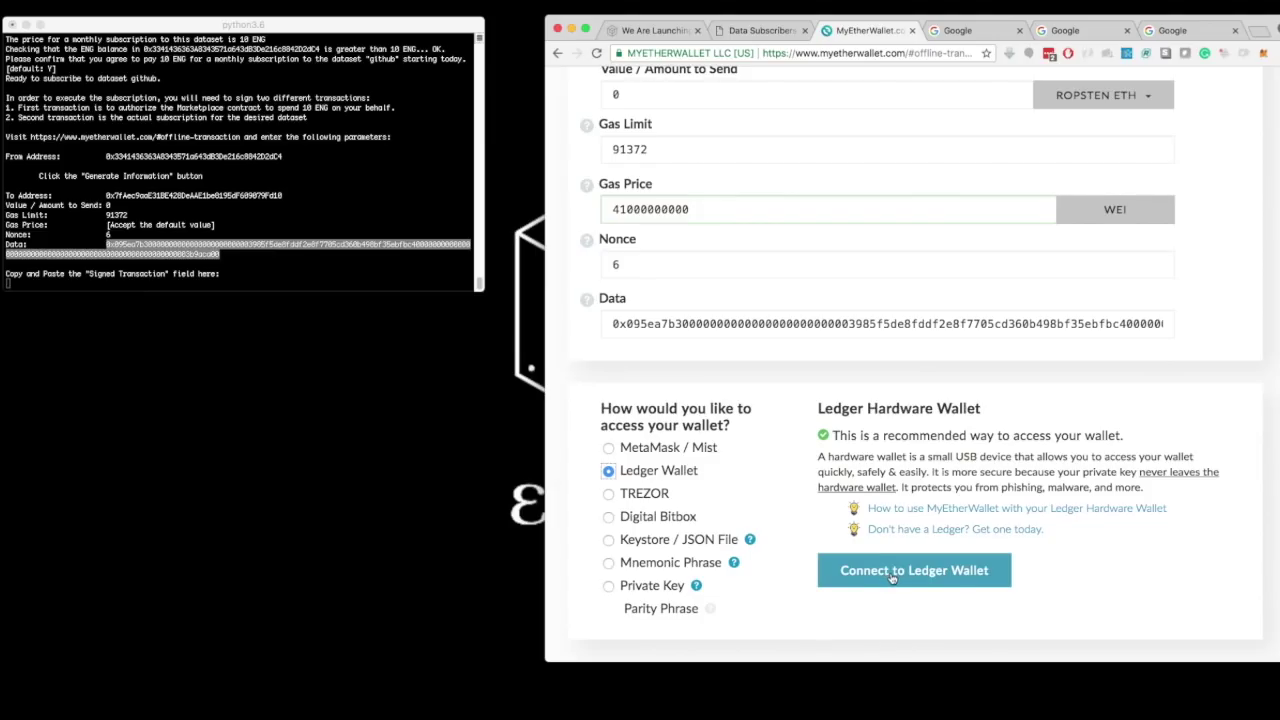
pyautogui.click(891, 572)
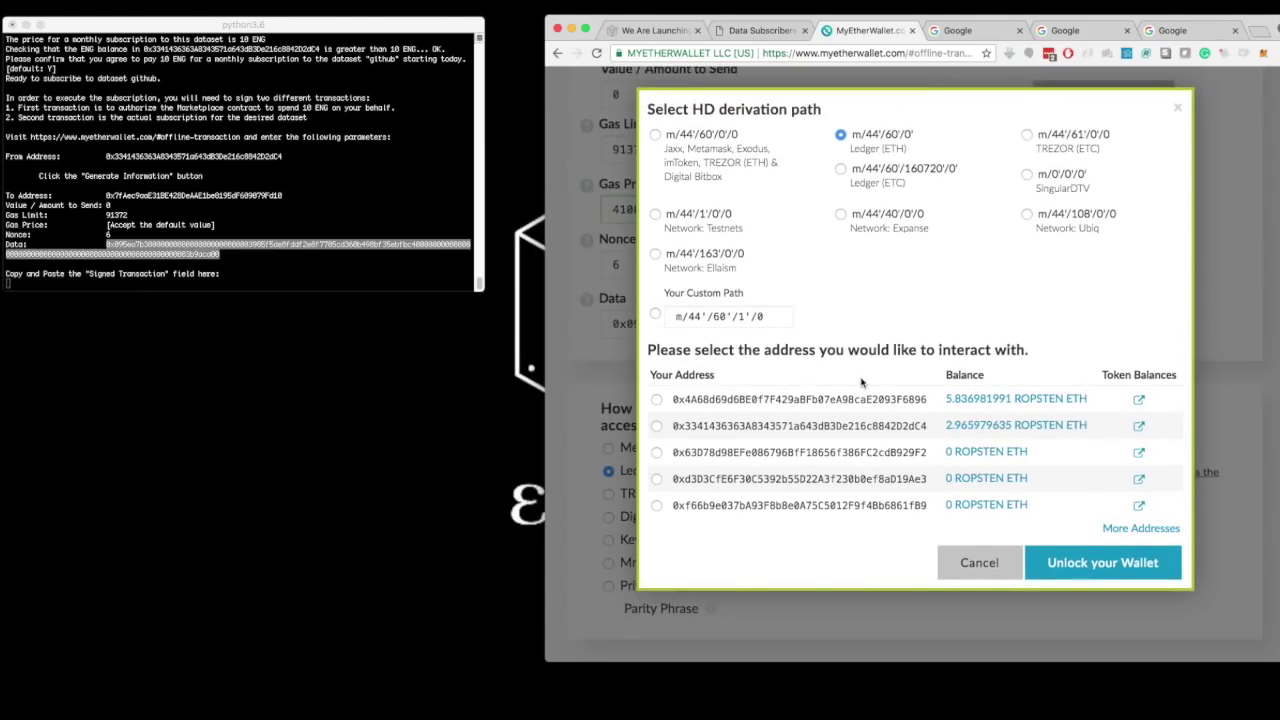
pyautogui.click(656, 426)
# - Compare the address with the terminal's From Address and unlock the Ledger wallet
pyautogui.click(200, 160)
pyautogui.doubleClick(195, 158)
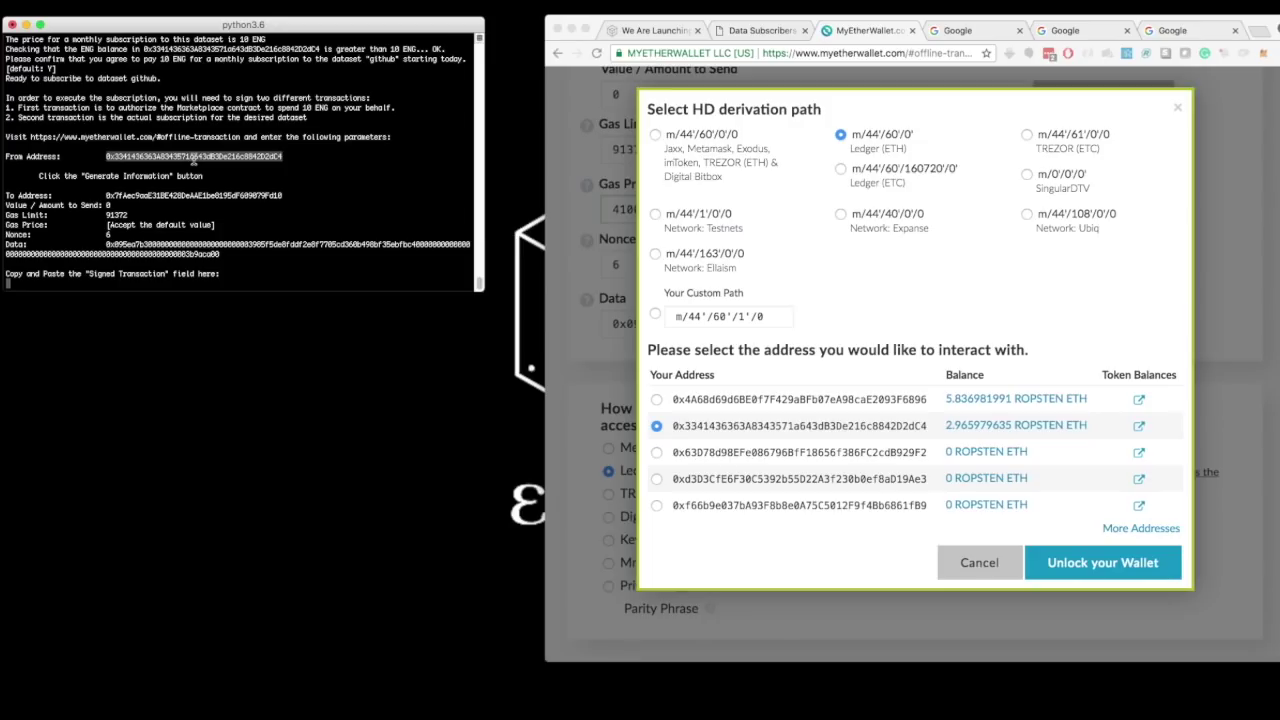
pyautogui.click(1104, 566)
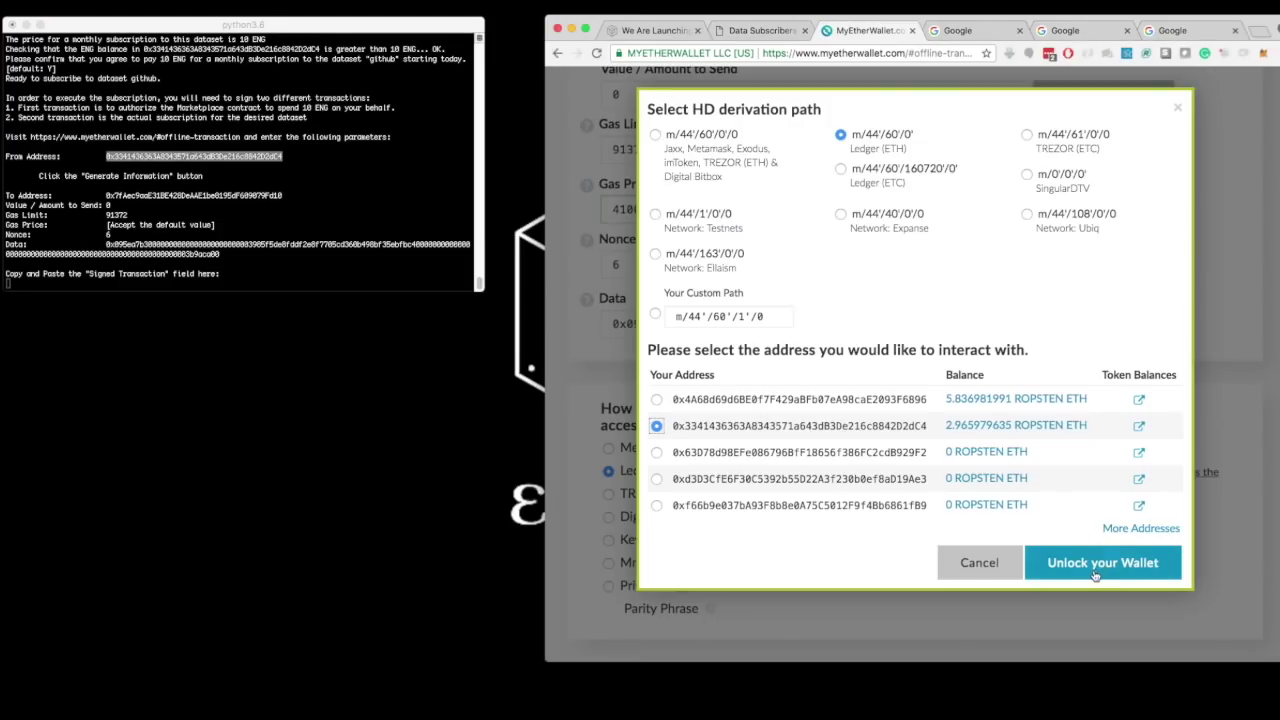
pyautogui.click(1092, 566)
pyautogui.scroll(-5, 1080, 540)
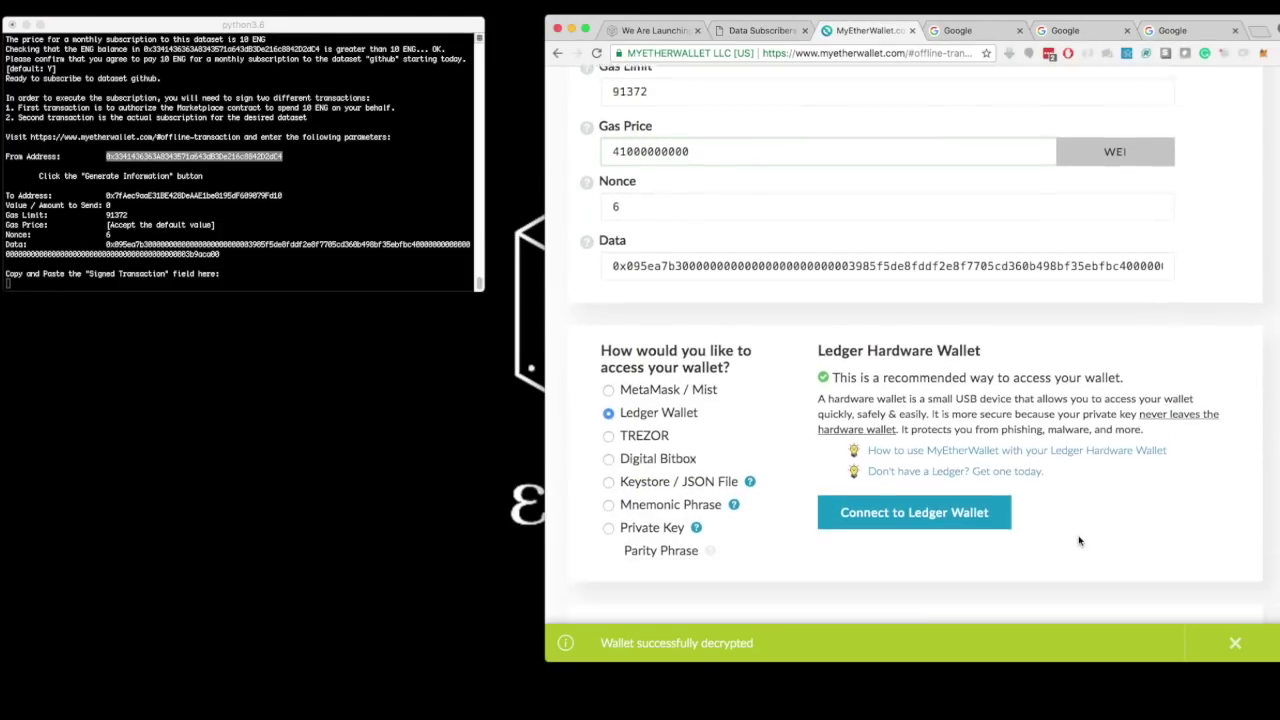
pyautogui.scroll(-1, 1078, 536)
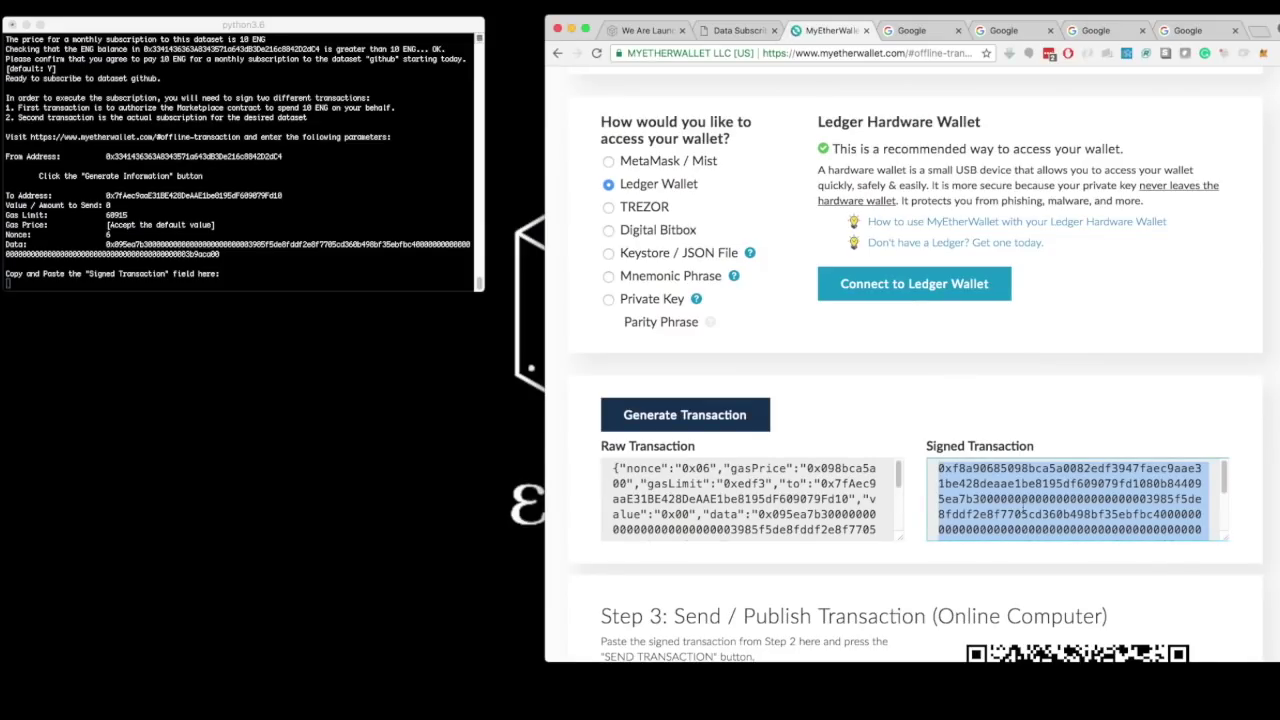
# - Submit the signed first transaction to Catalyst and copy the offline-transaction URL for the second
pyautogui.click(272, 262)
pyautogui.press('super+v')
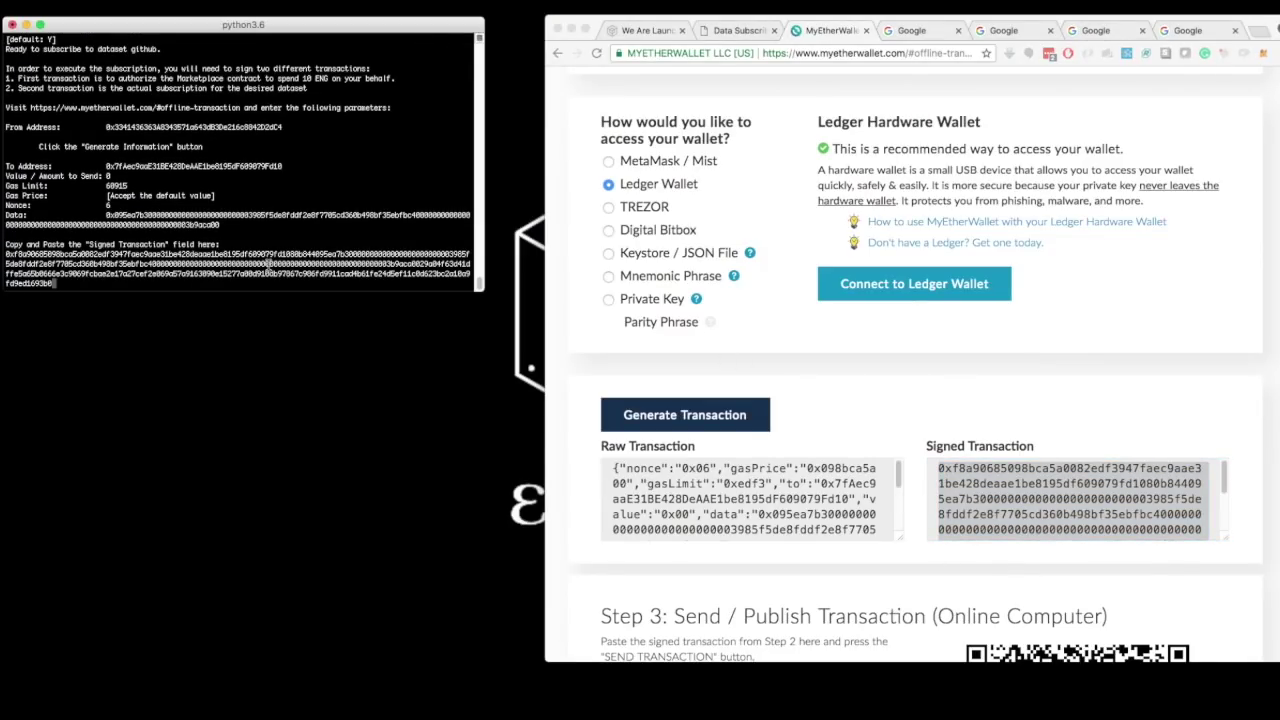
pyautogui.press('Return')
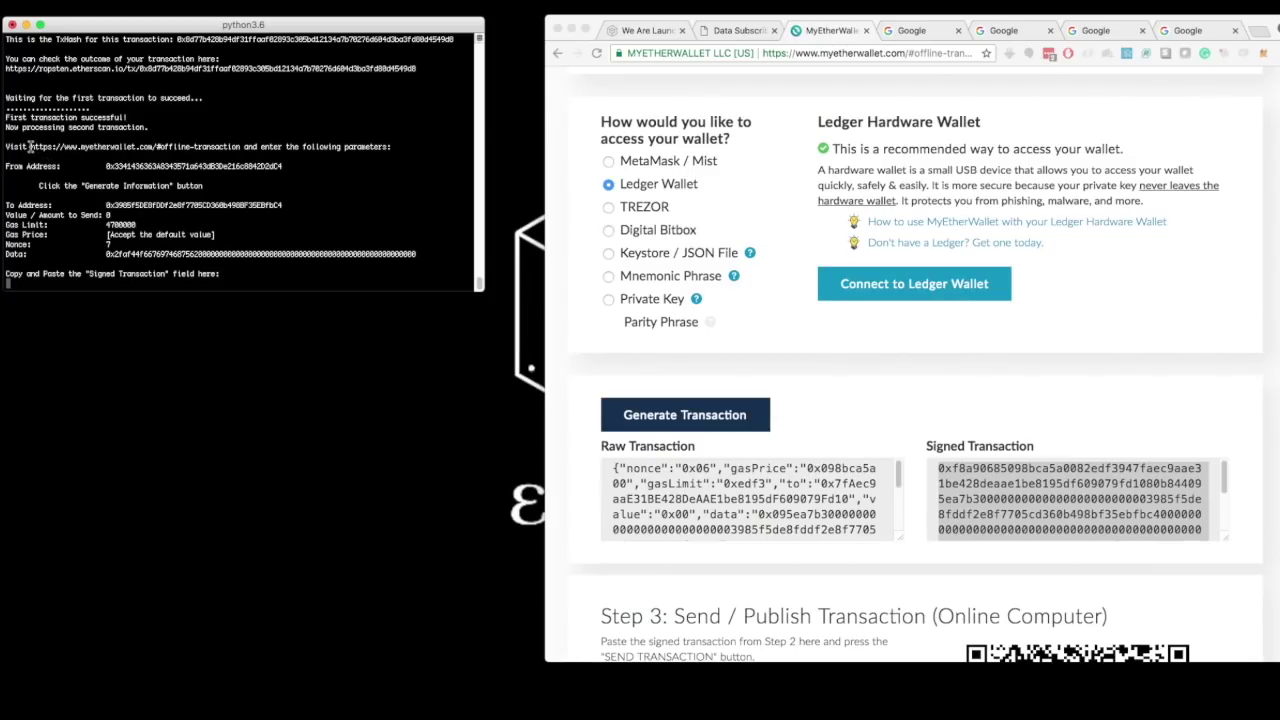
pyautogui.moveTo(30, 146); pyautogui.dragTo(241, 148)
pyautogui.press('super+c')
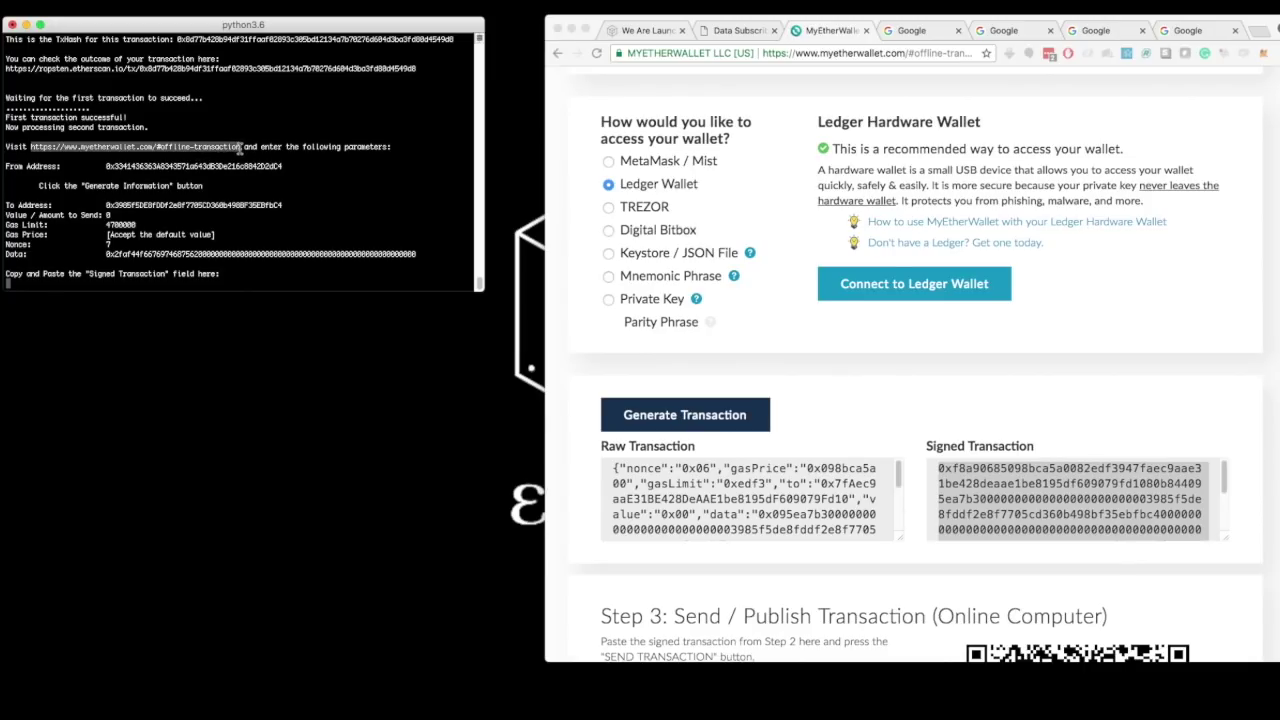
pyautogui.click(900, 30)
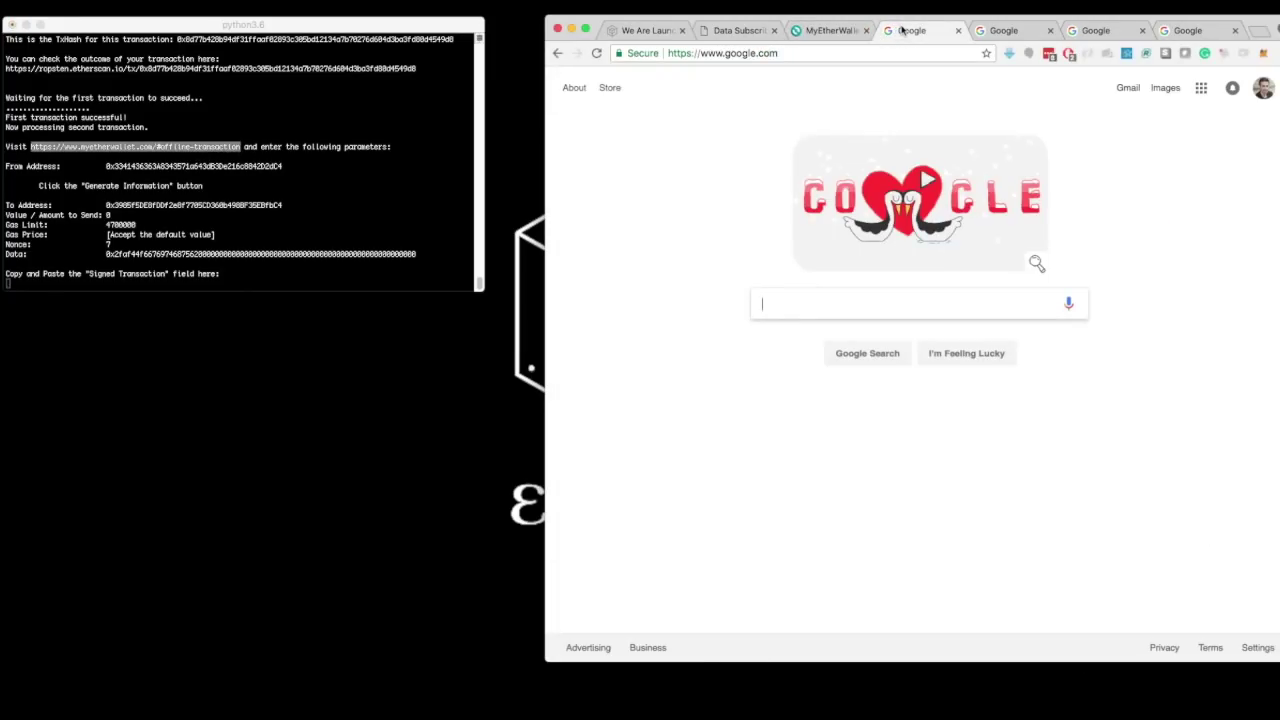
# - Reload the offline-transaction page, enter the From Address and generate the sender's nonce 7
pyautogui.click(839, 53)
pyautogui.press('super+v')
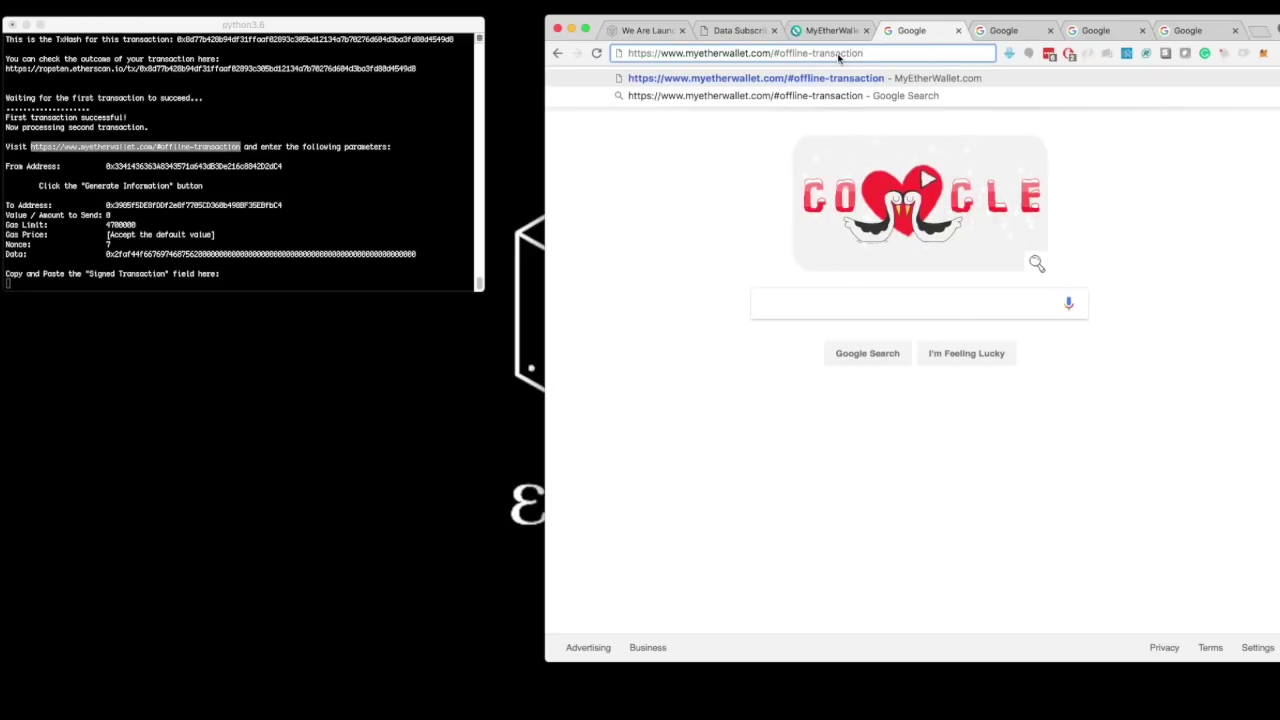
pyautogui.press('Return')
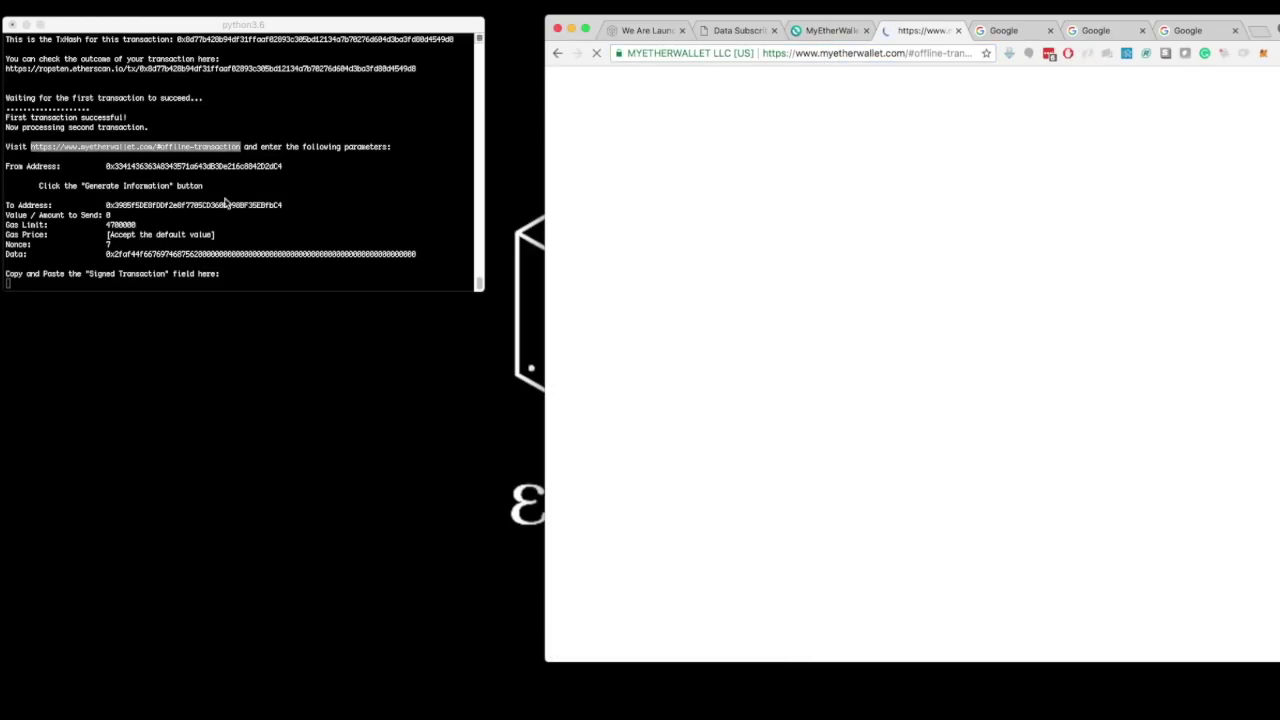
pyautogui.doubleClick(166, 168)
pyautogui.press('super+c')
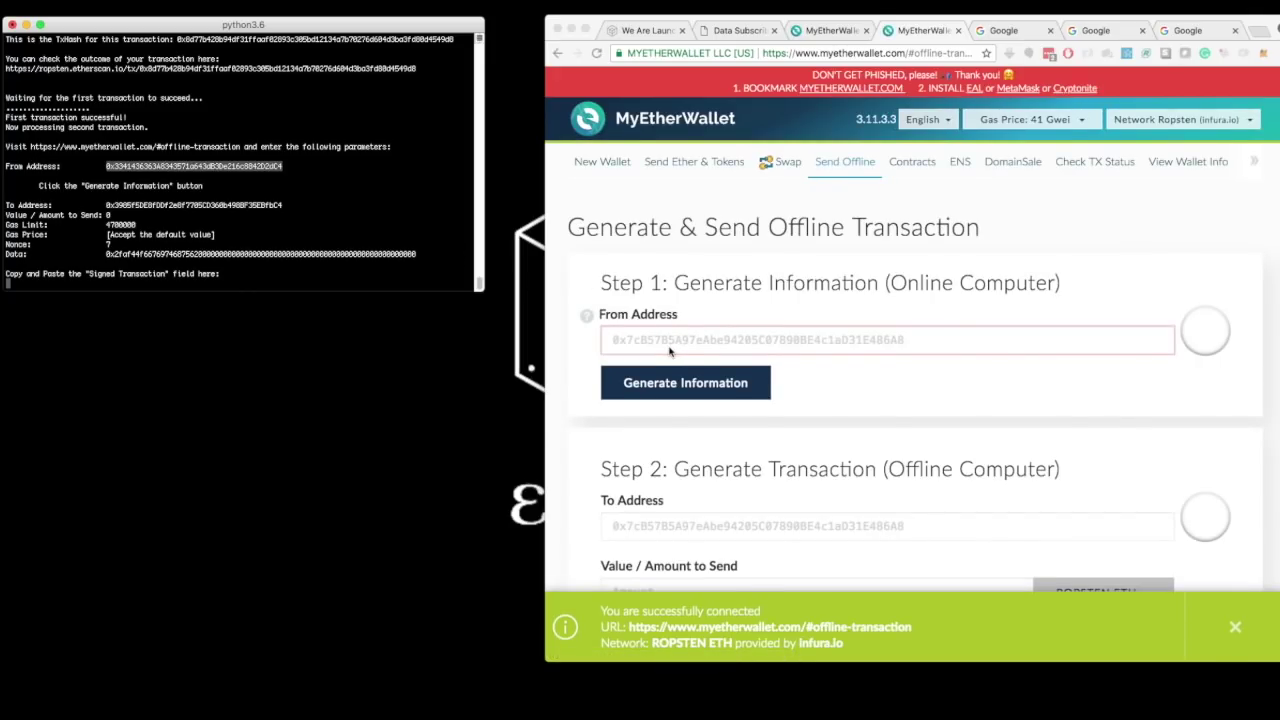
pyautogui.click(666, 343)
pyautogui.press('super+v')
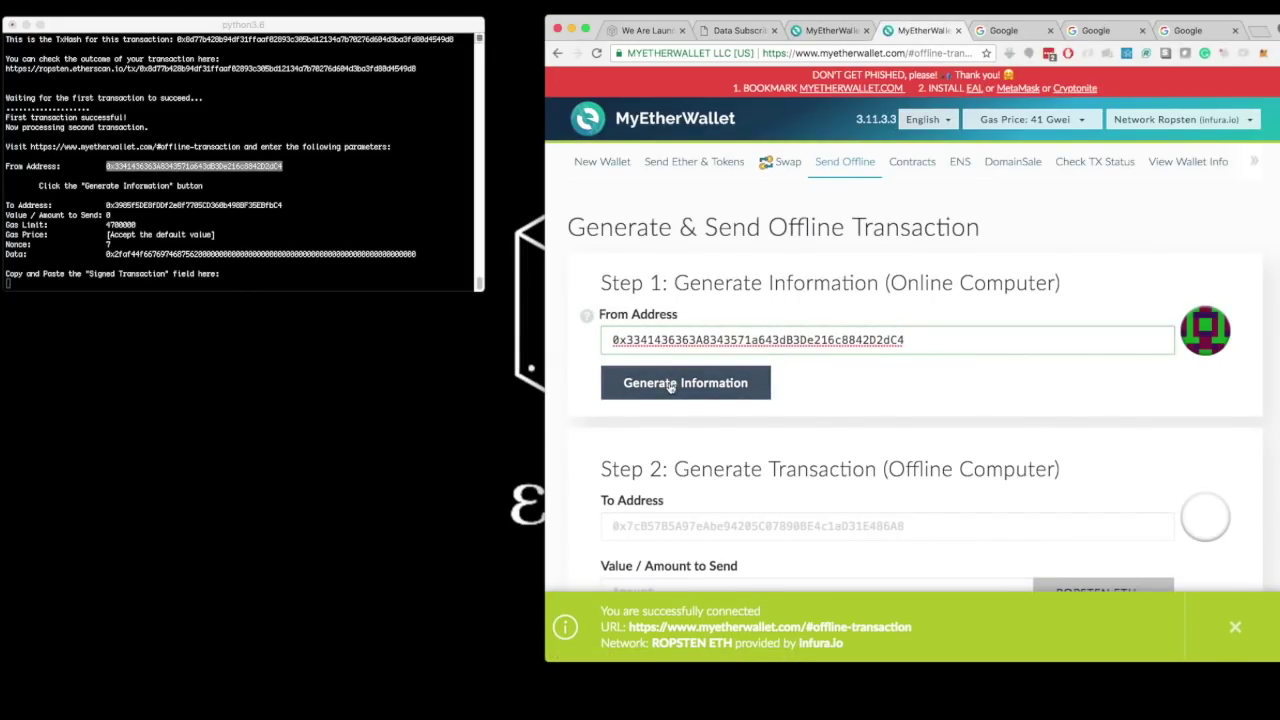
pyautogui.click(670, 385)
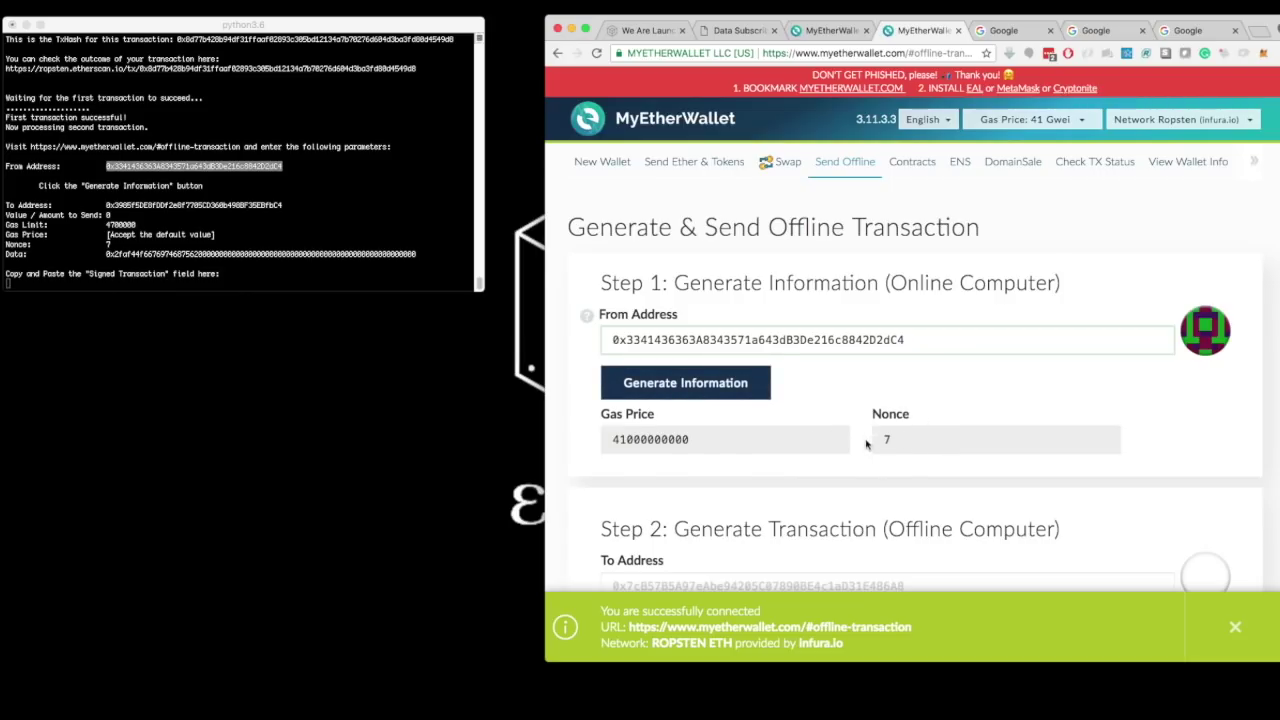
# - Paste the recipient To Address from the terminal and set the amount to 0
pyautogui.click(127, 207)
pyautogui.doubleClick(127, 207)
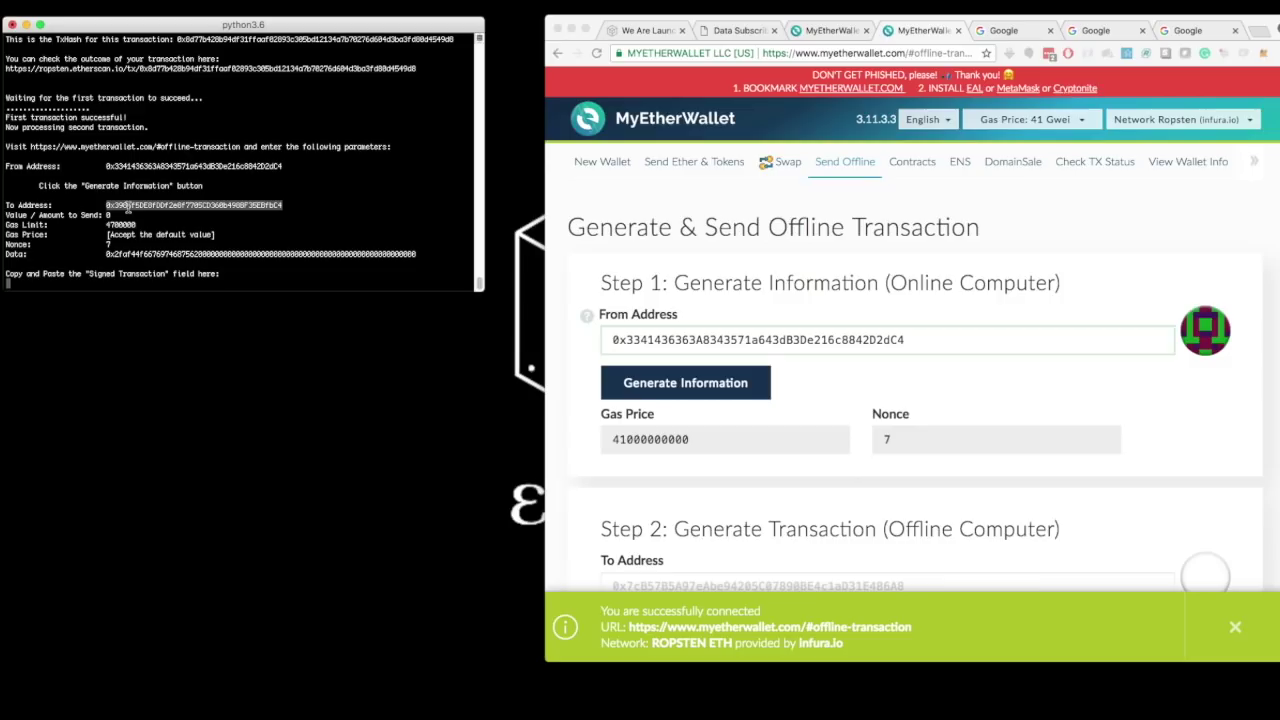
pyautogui.scroll(-1, 689, 410)
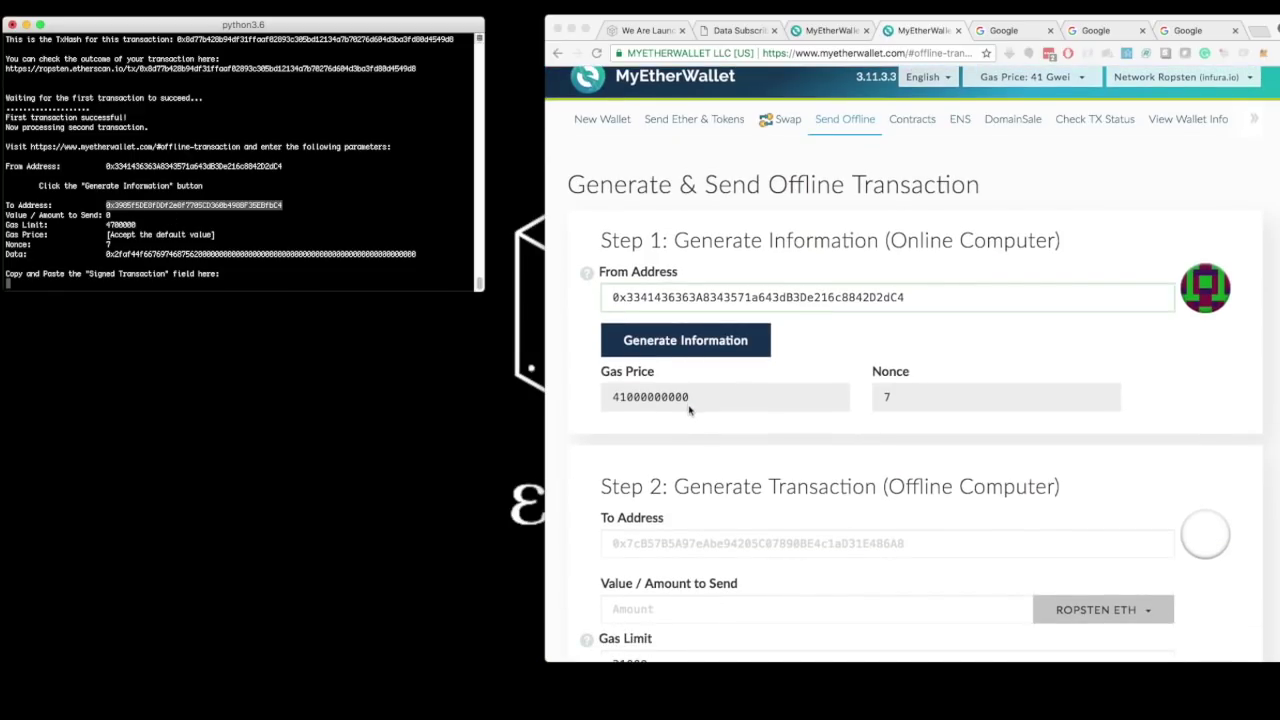
pyautogui.click(643, 545)
pyautogui.write('0x3985f5DE8fDDf2e8f7705CD360b498BF35EBfbC4')
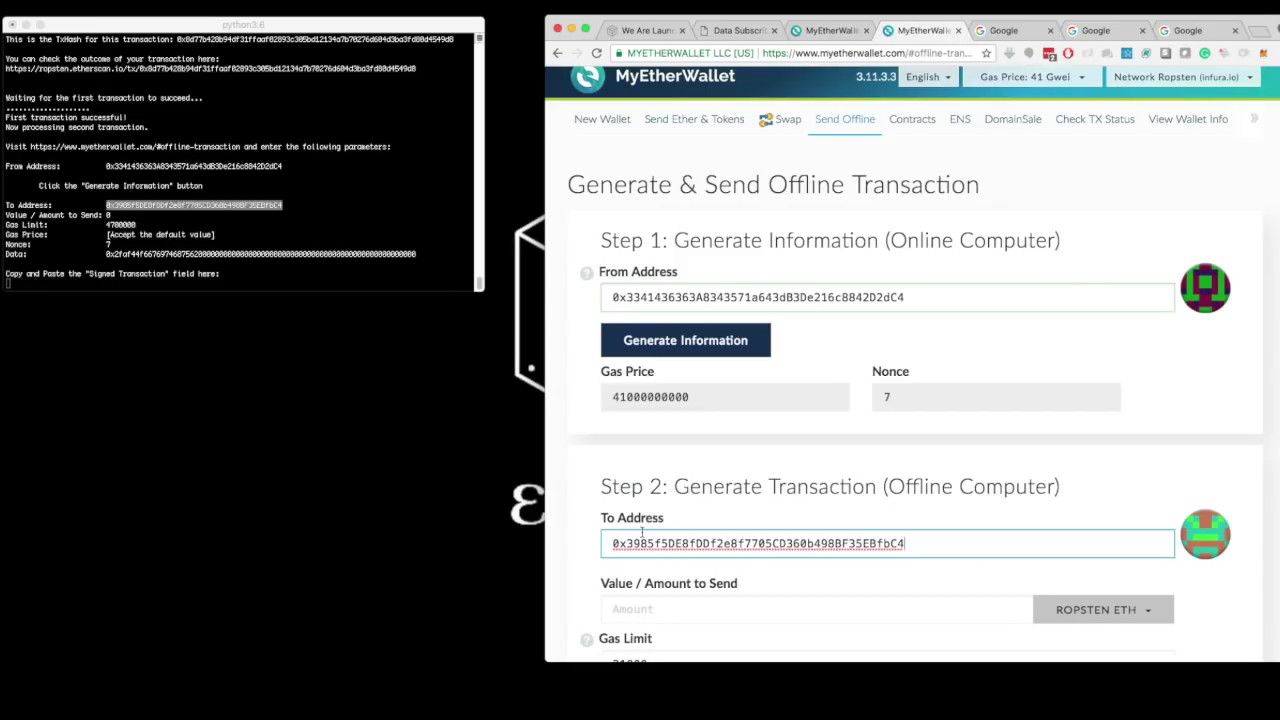
pyautogui.scroll(-2, 645, 510)
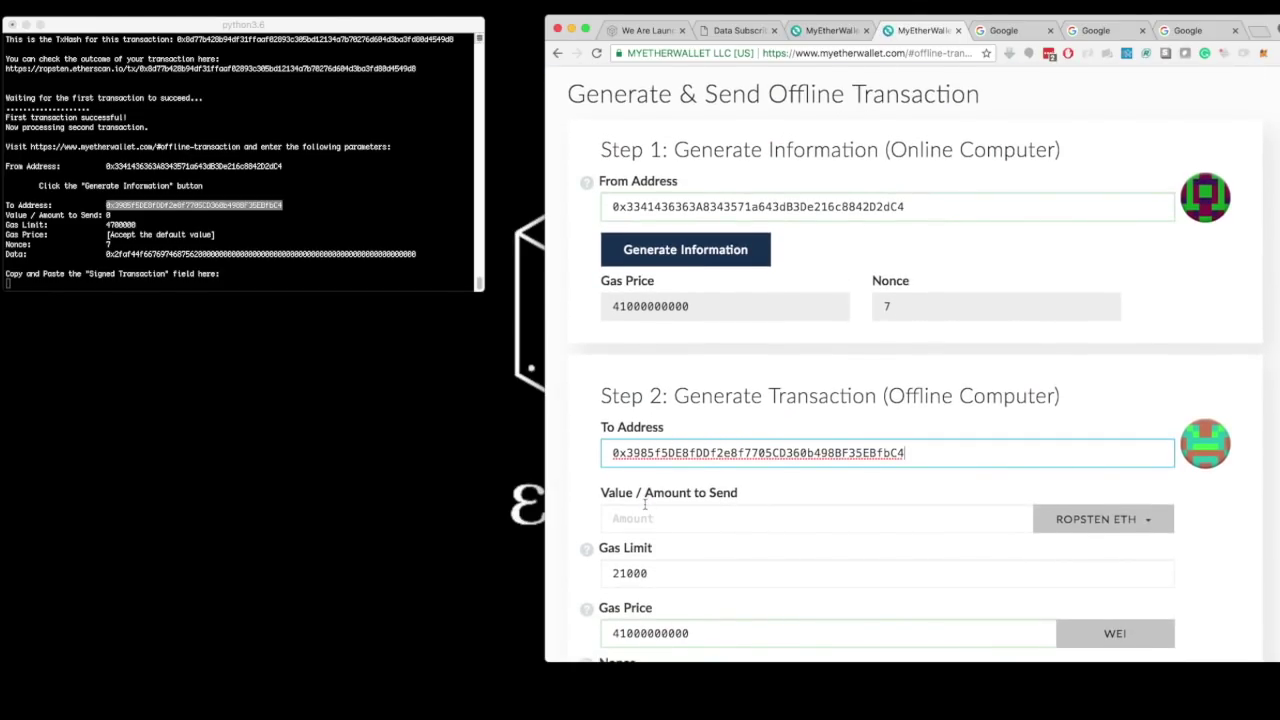
pyautogui.scroll(-1, 645, 505)
pyautogui.click(631, 474)
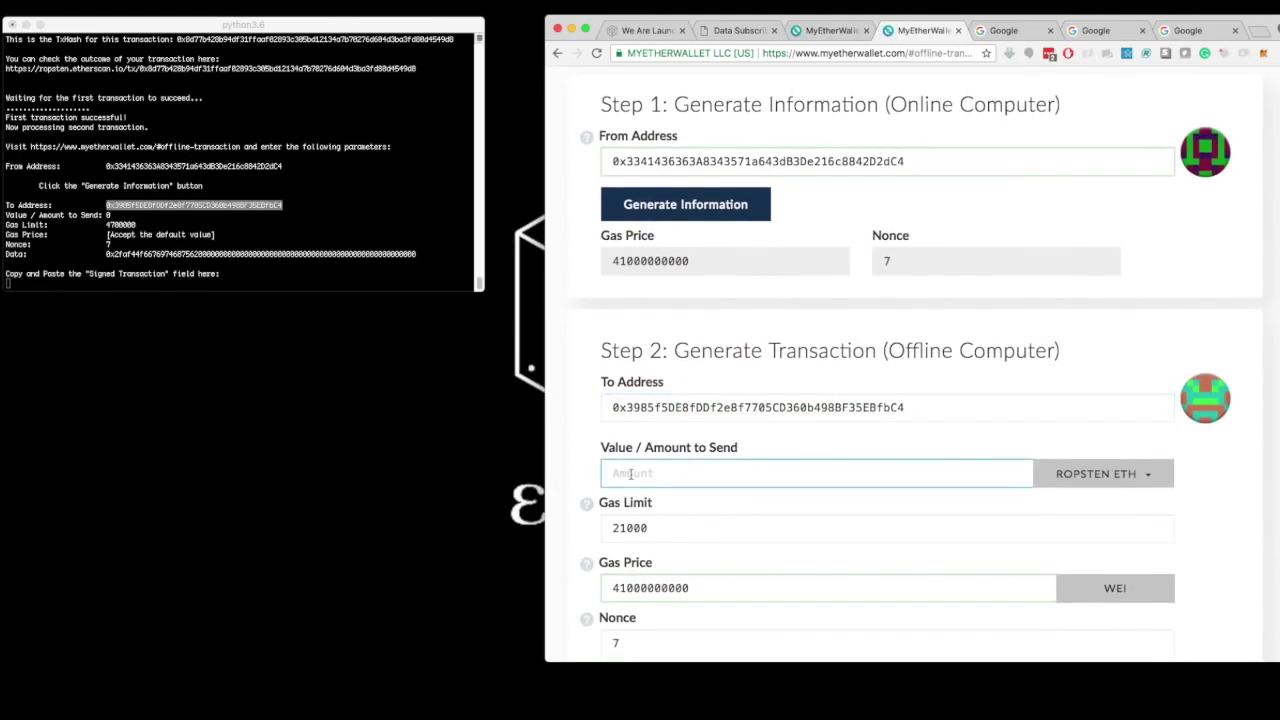
pyautogui.write('0')
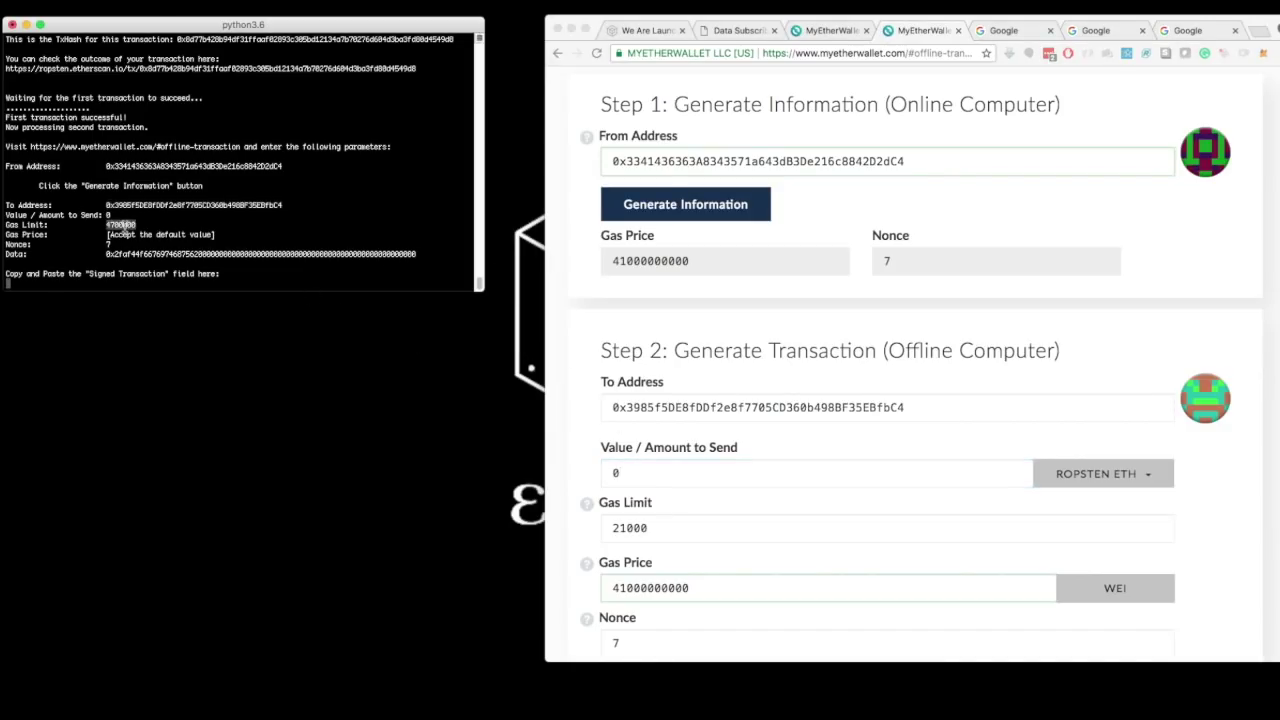
# - Replace the 21000 gas limit with 4700000
pyautogui.click(629, 536)
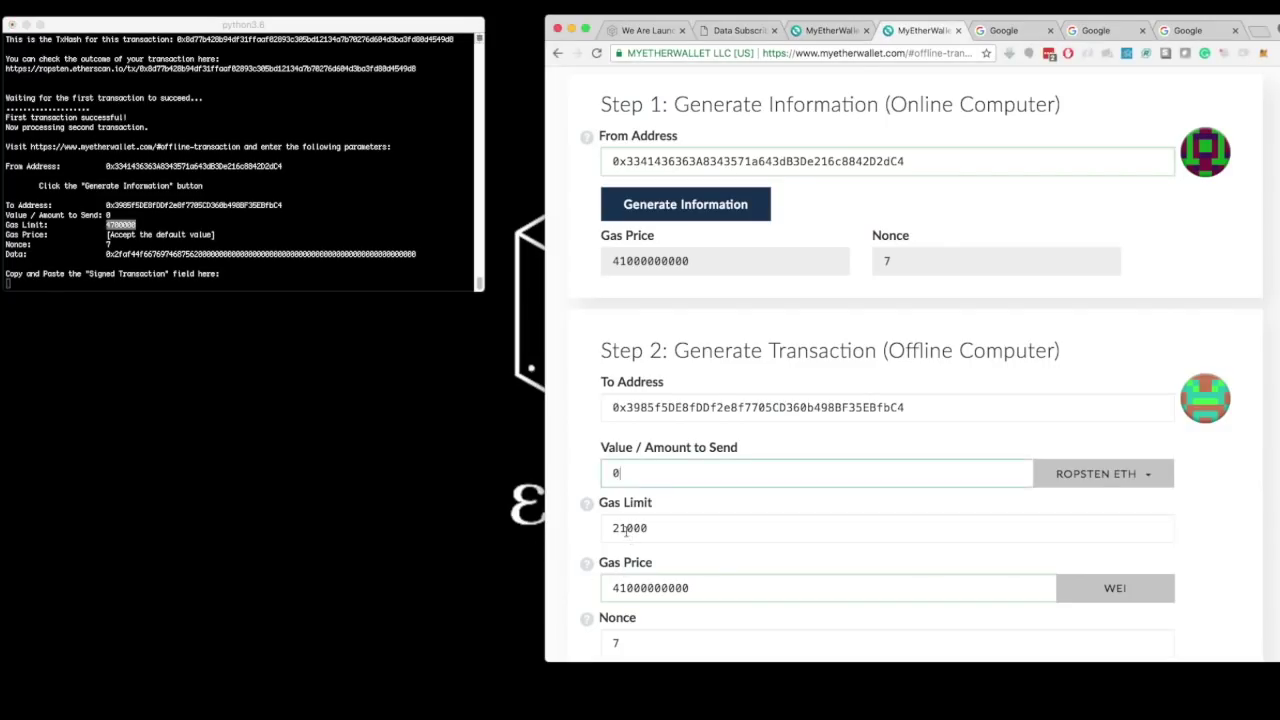
pyautogui.doubleClick(628, 529)
pyautogui.write('4700000')
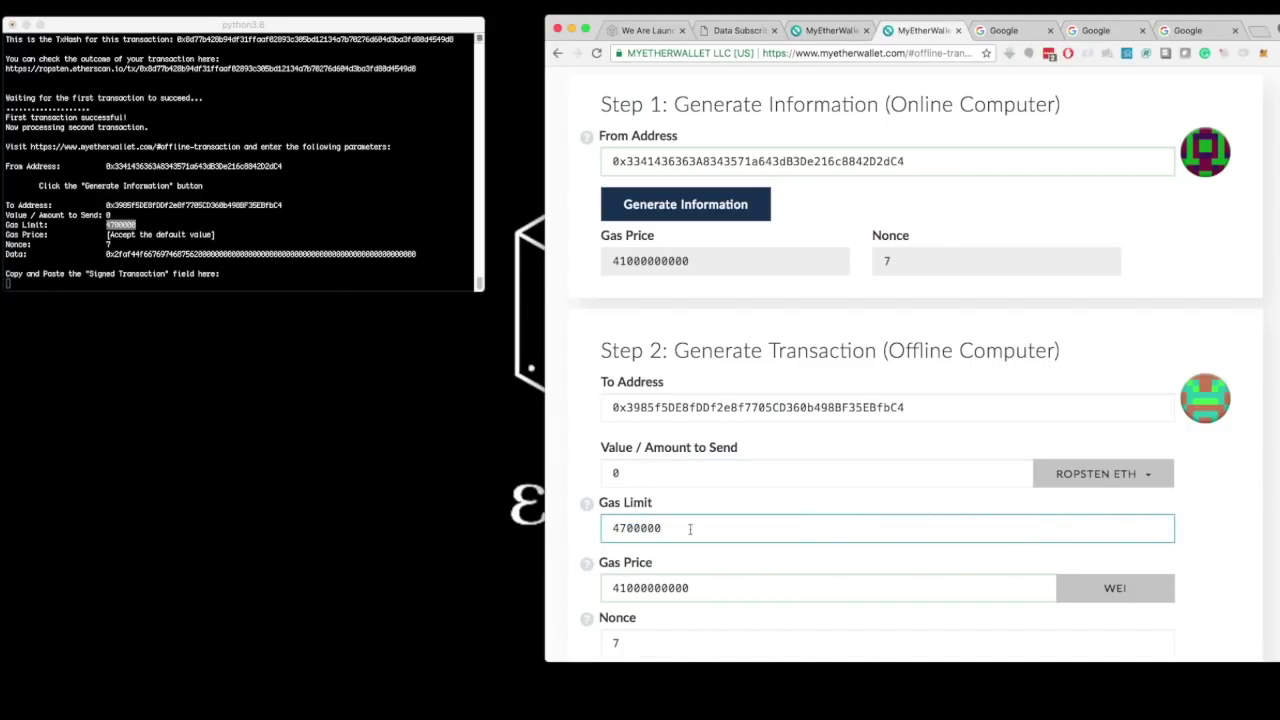
pyautogui.scroll(-2, 688, 529)
pyautogui.scroll(-2, 690, 530)
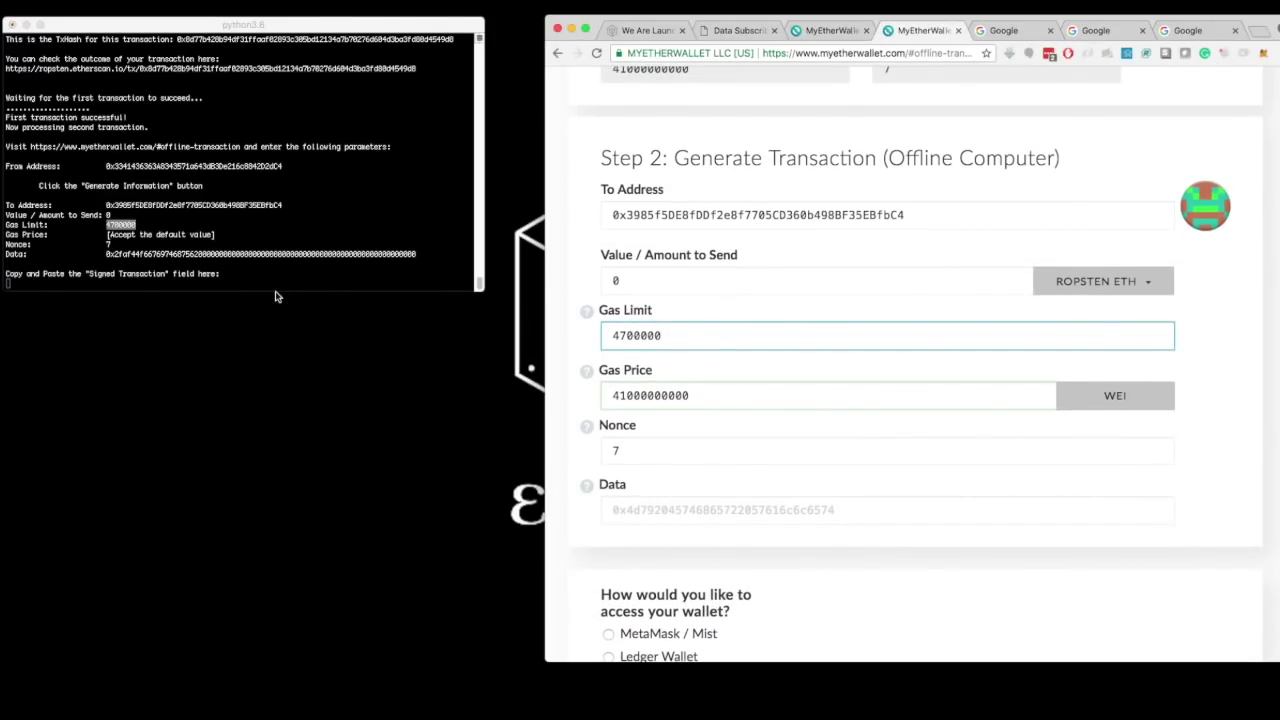
# - Paste the second transaction's hex Data and choose Ledger Wallet for signing
pyautogui.doubleClick(208, 254)
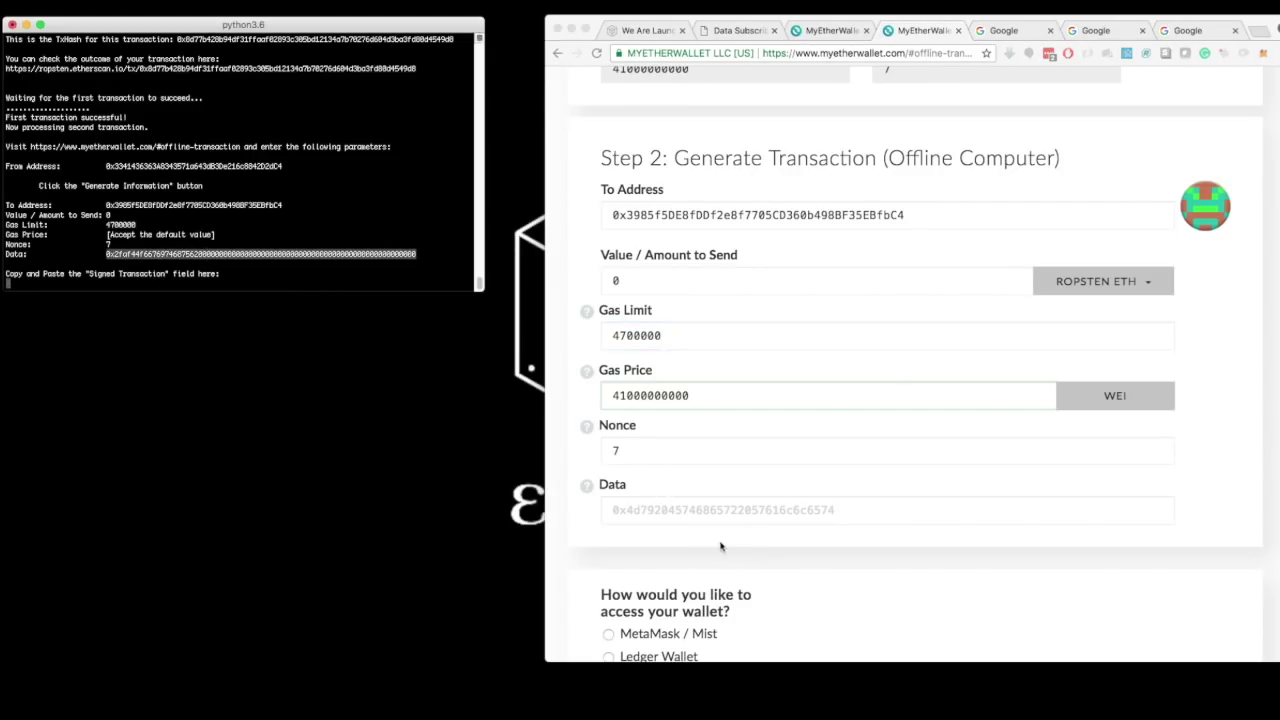
pyautogui.click(678, 515)
pyautogui.click(678, 515)
pyautogui.press('cmd+v')
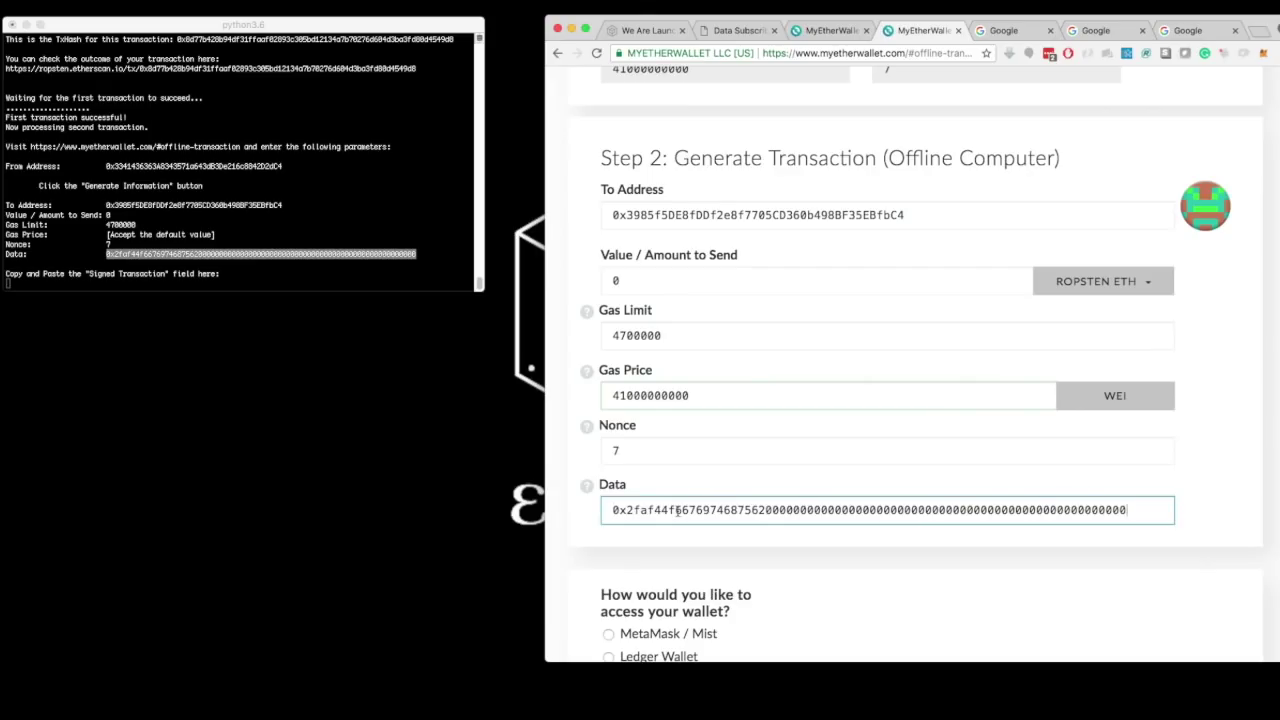
pyautogui.scroll(-1, 803, 533)
pyautogui.scroll(-3, 803, 533)
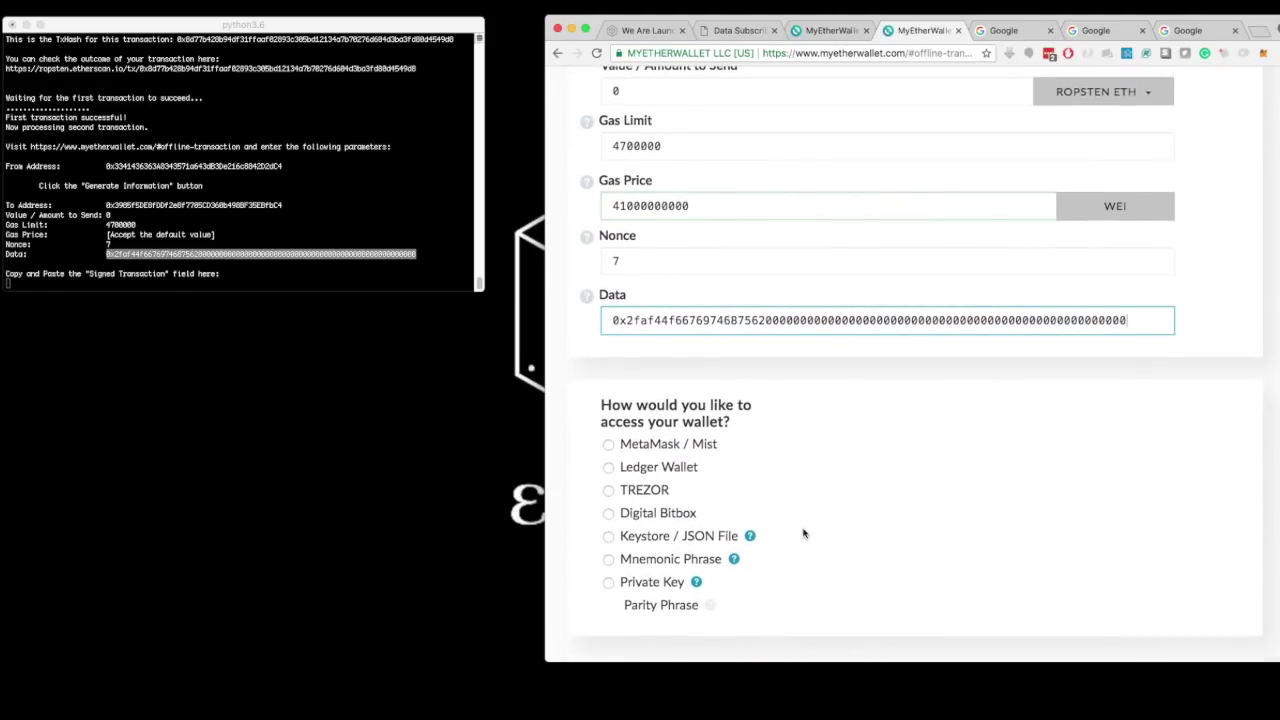
pyautogui.scroll(-1, 803, 533)
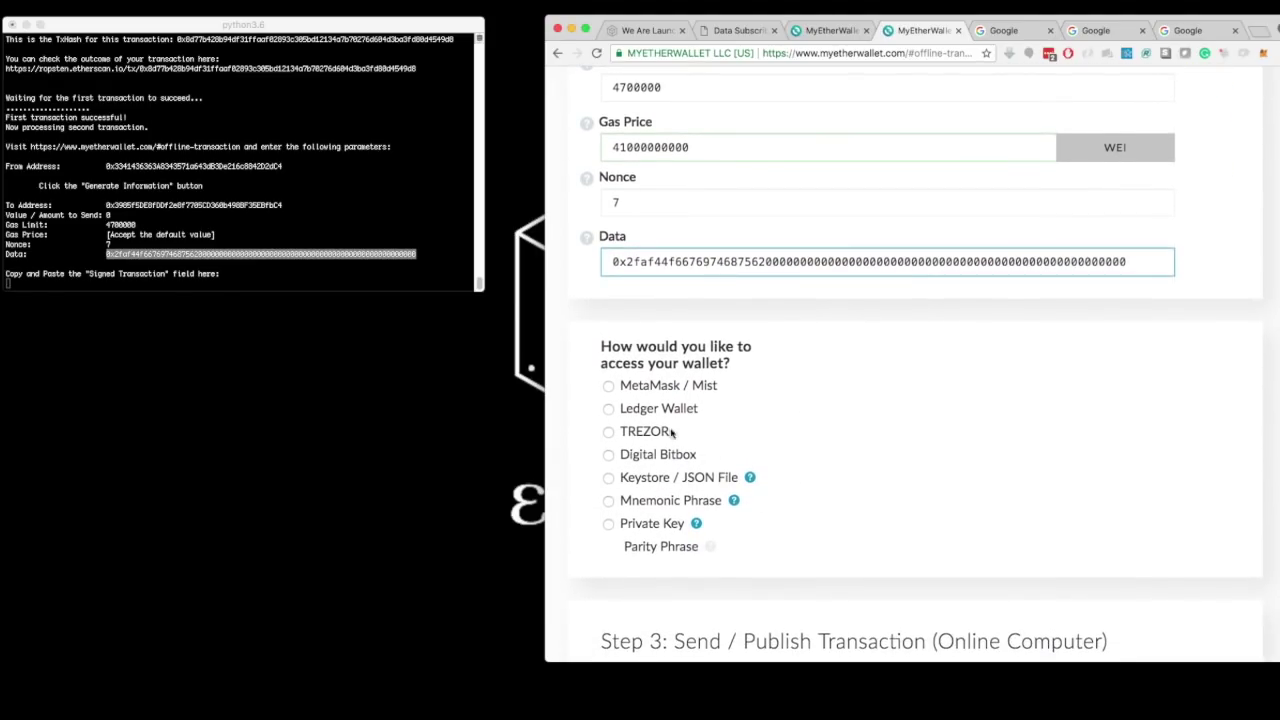
pyautogui.click(608, 409)
# - Unlock the same Ledger address, generate the second transaction, and select its signed hex
pyautogui.click(847, 509)
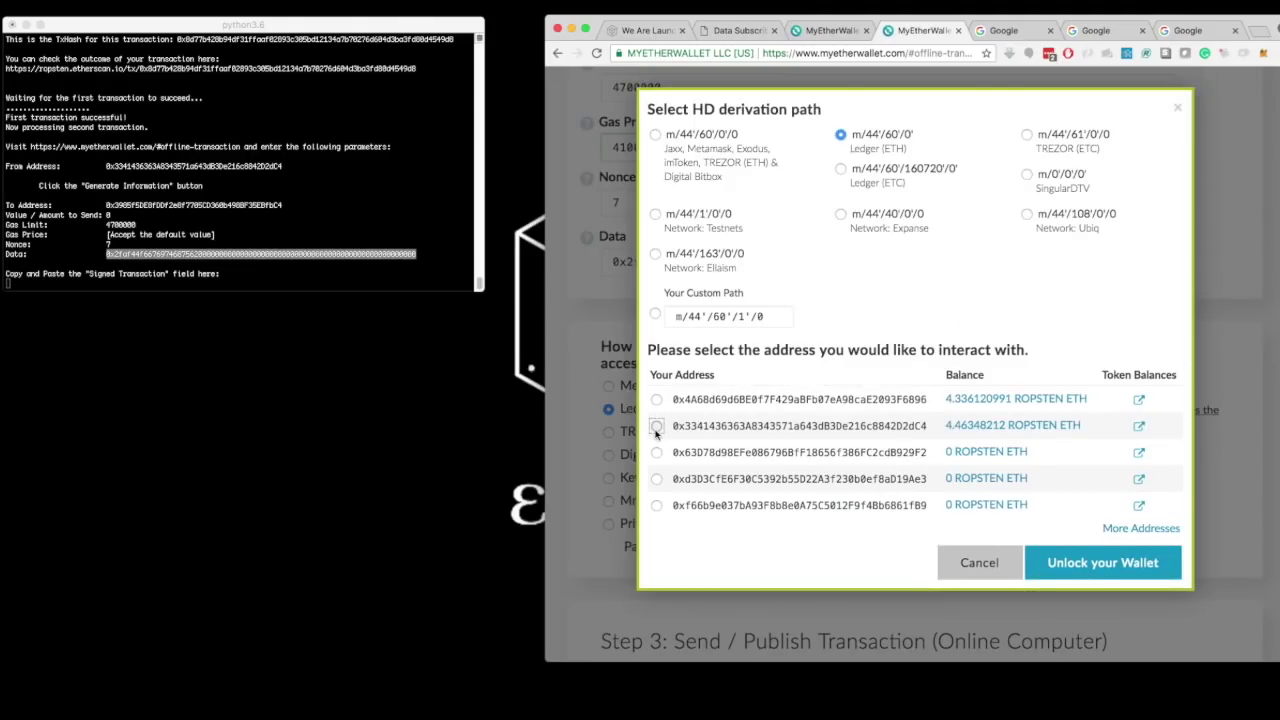
pyautogui.click(656, 426)
pyautogui.click(1090, 563)
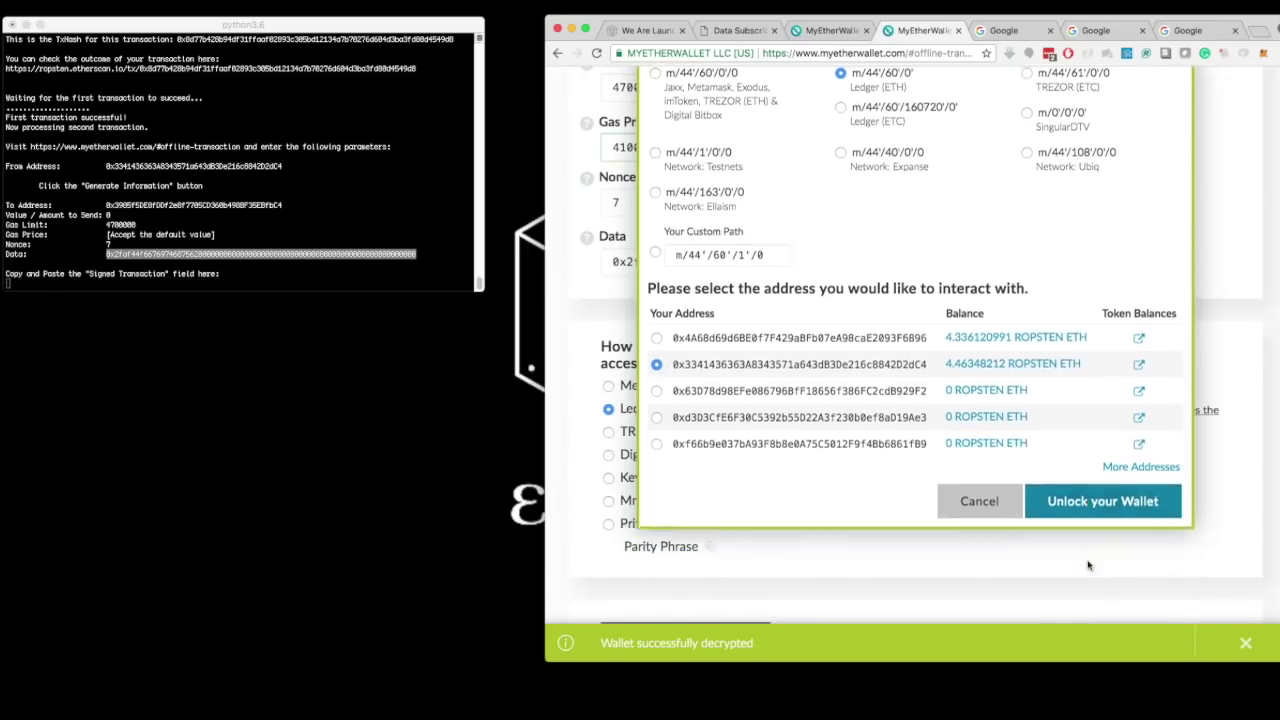
pyautogui.scroll(-1, 987, 513)
pyautogui.scroll(-5, 987, 513)
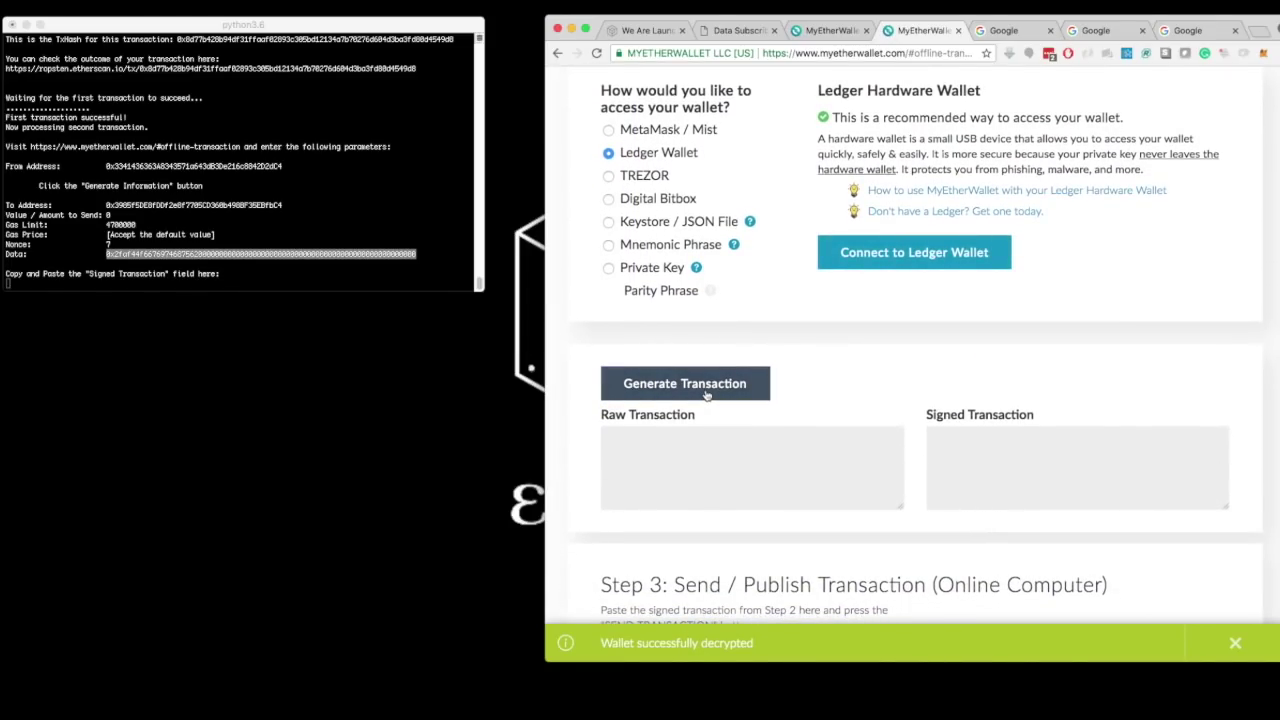
pyautogui.click(706, 395)
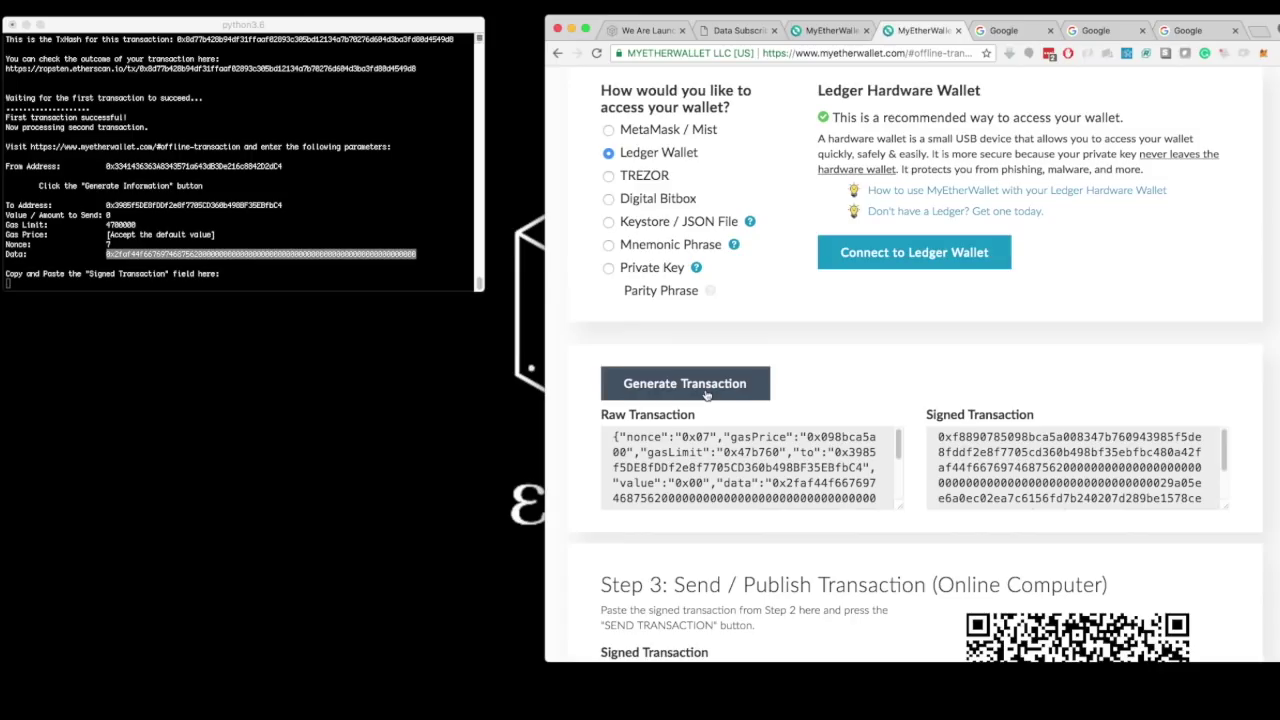
pyautogui.tripleClick(1004, 468)
pyautogui.press('super+c')
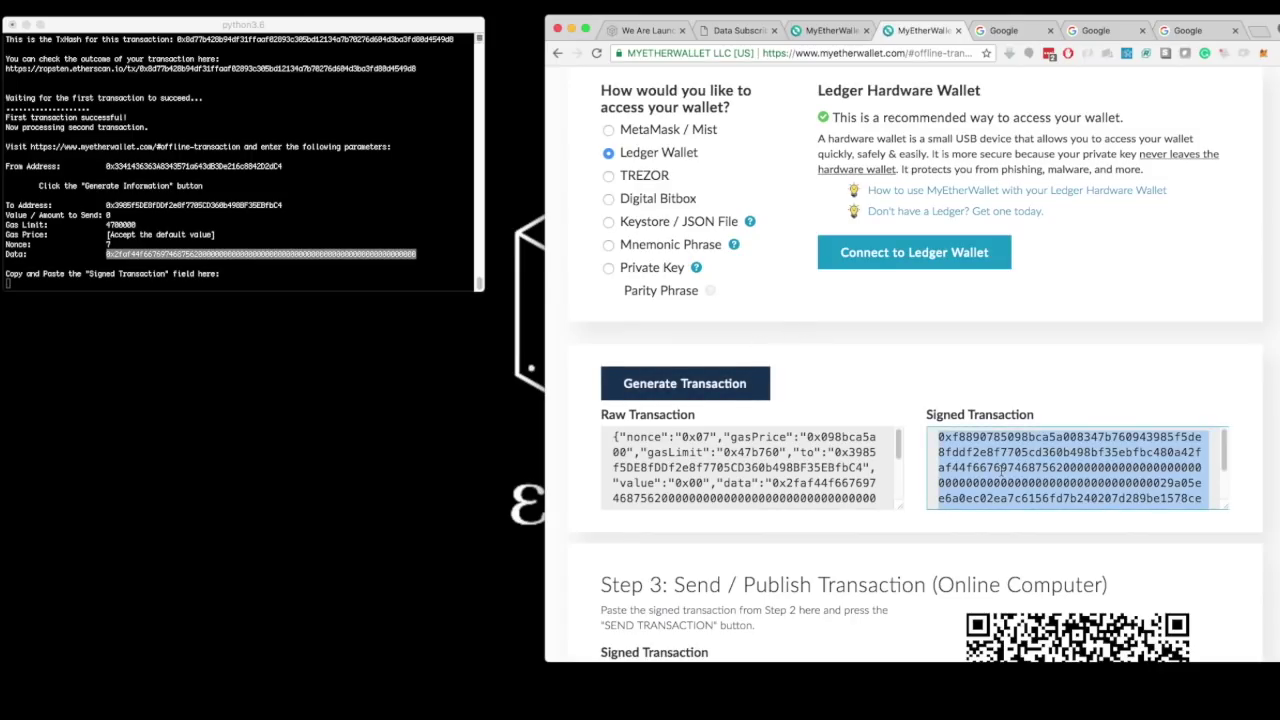
# - Paste the signed second transaction into the waiting Catalyst script and submit it
pyautogui.click(232, 267)
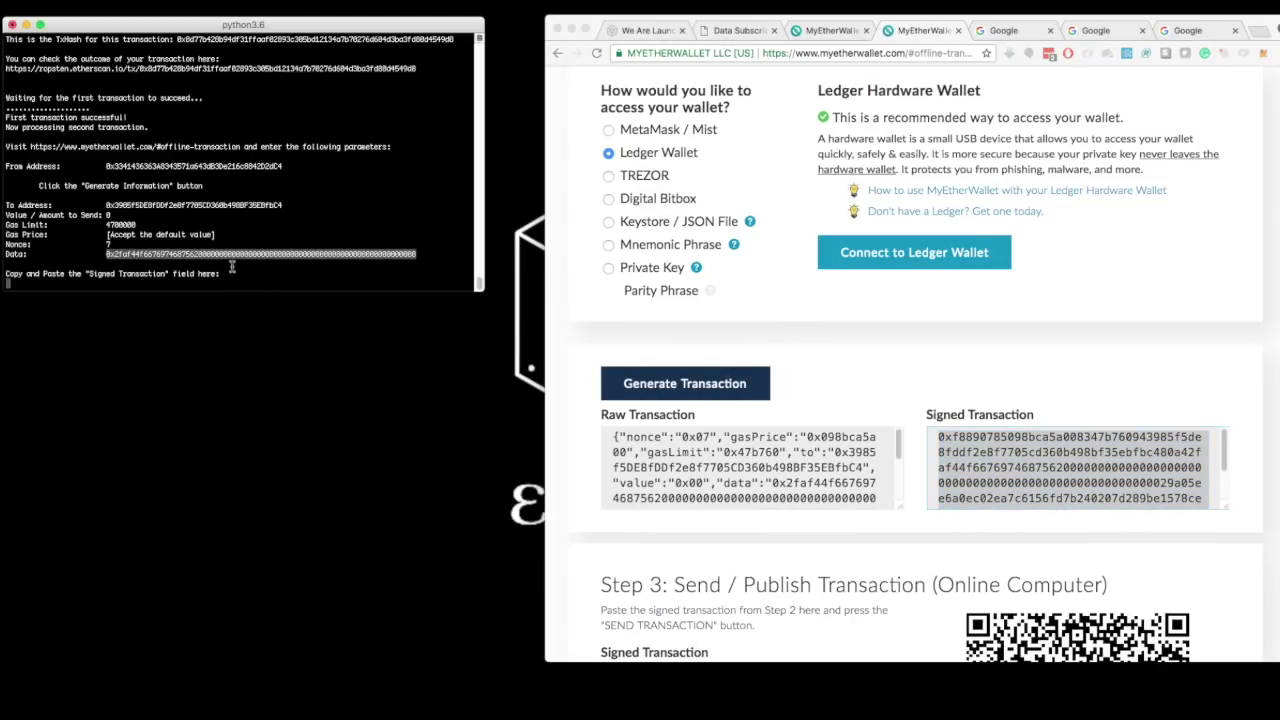
pyautogui.press('super+v')
pyautogui.press('Return')
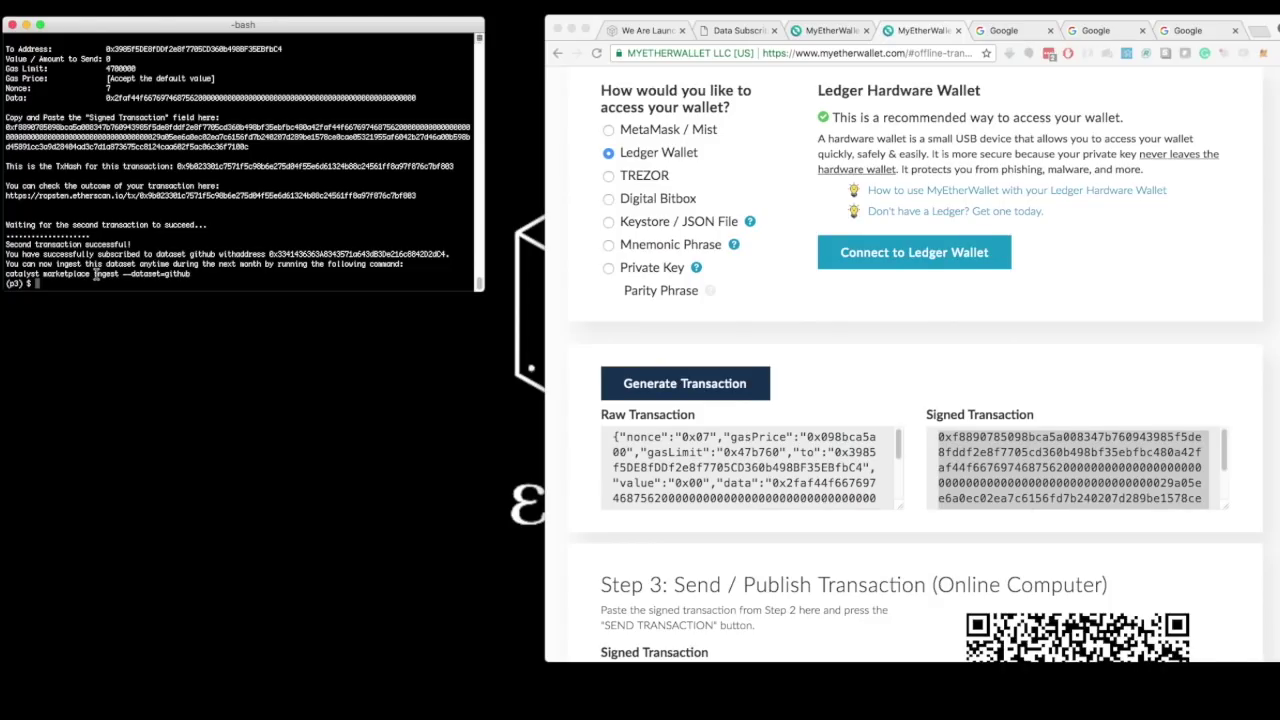
# - Run 'catalyst marketplace ingest --dataset=github' with address 1, then bring github-research.py forward
pyautogui.moveTo(191, 273); pyautogui.dragTo(5, 273)
pyautogui.press('super+c')
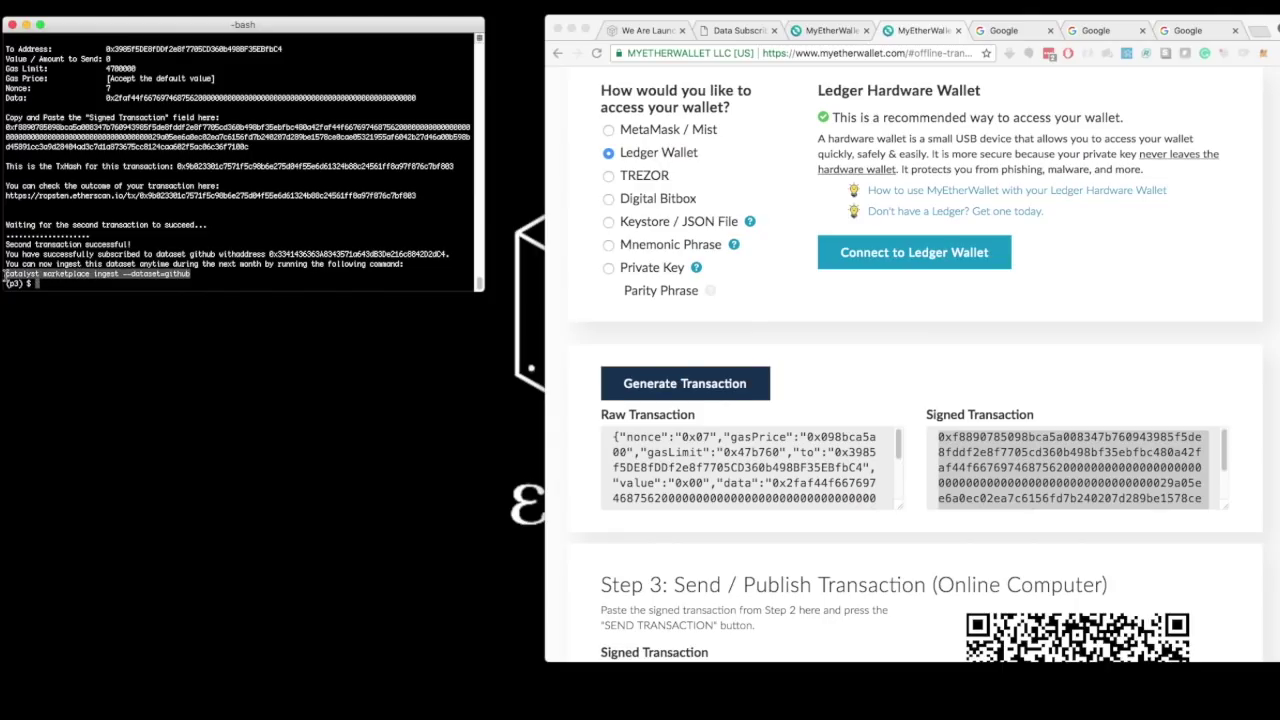
pyautogui.click(51, 285)
pyautogui.press('super+v')
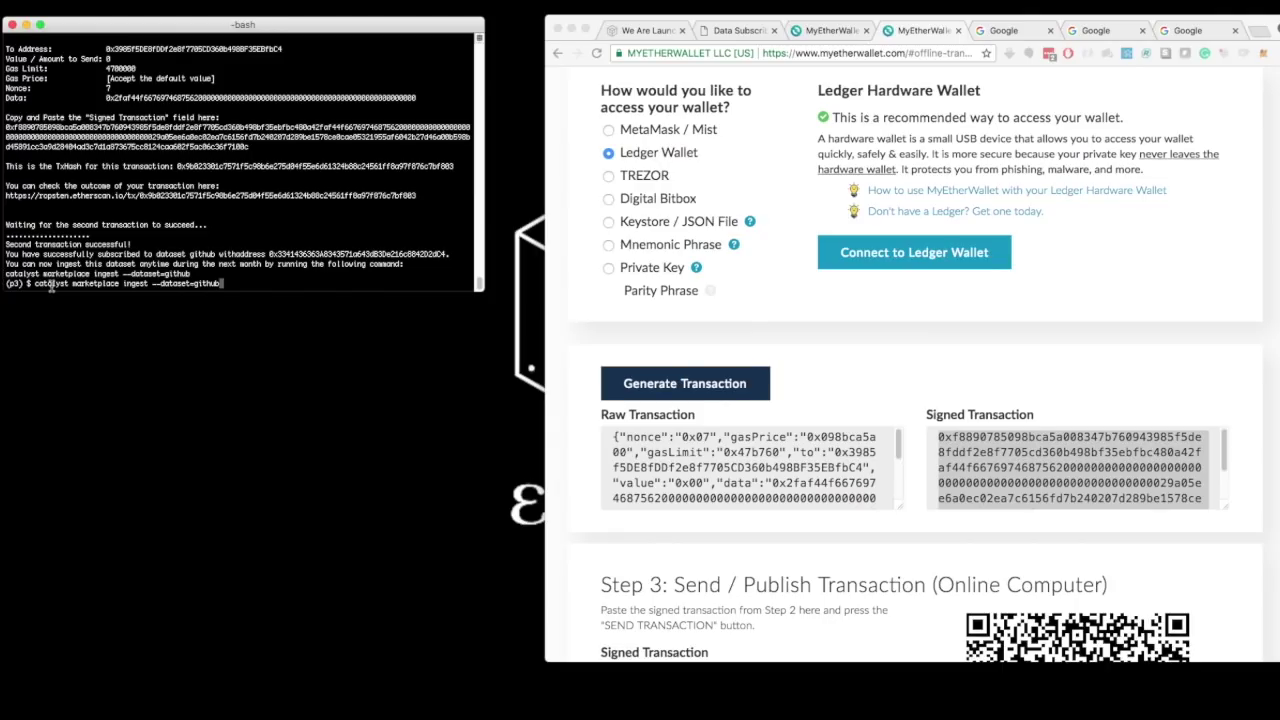
pyautogui.press('Return')
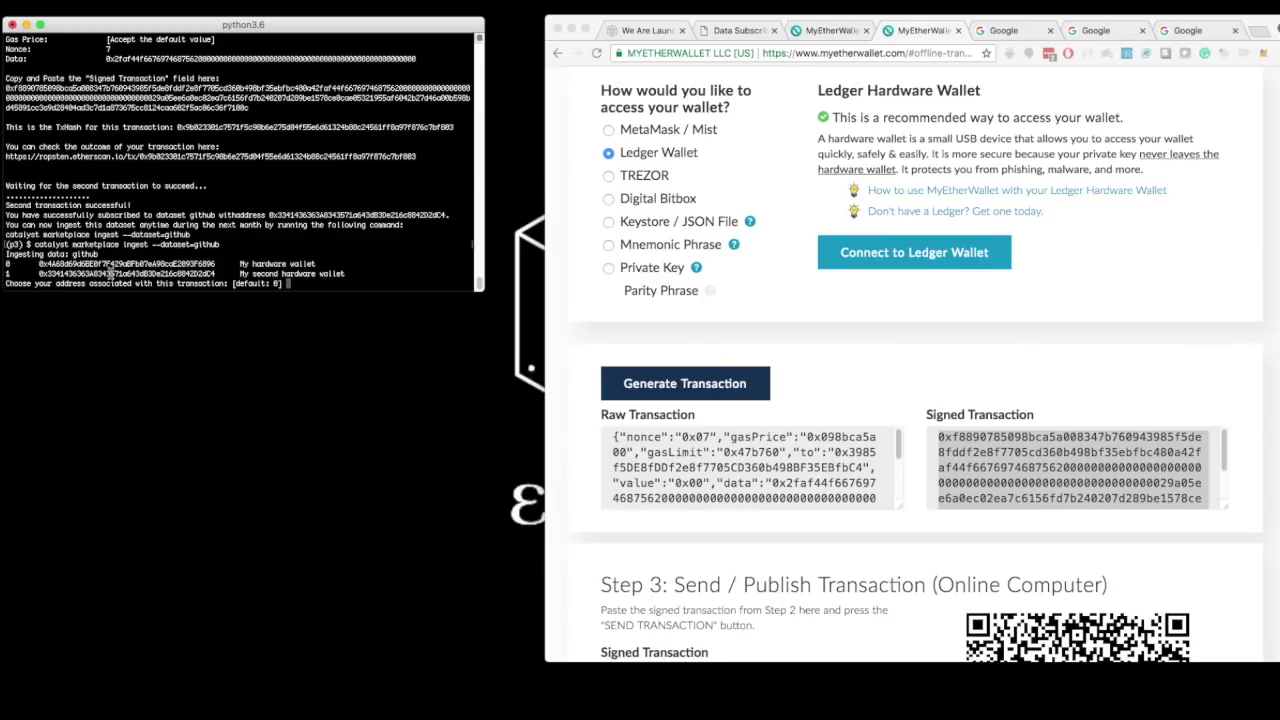
pyautogui.write('1')
pyautogui.press('Return')
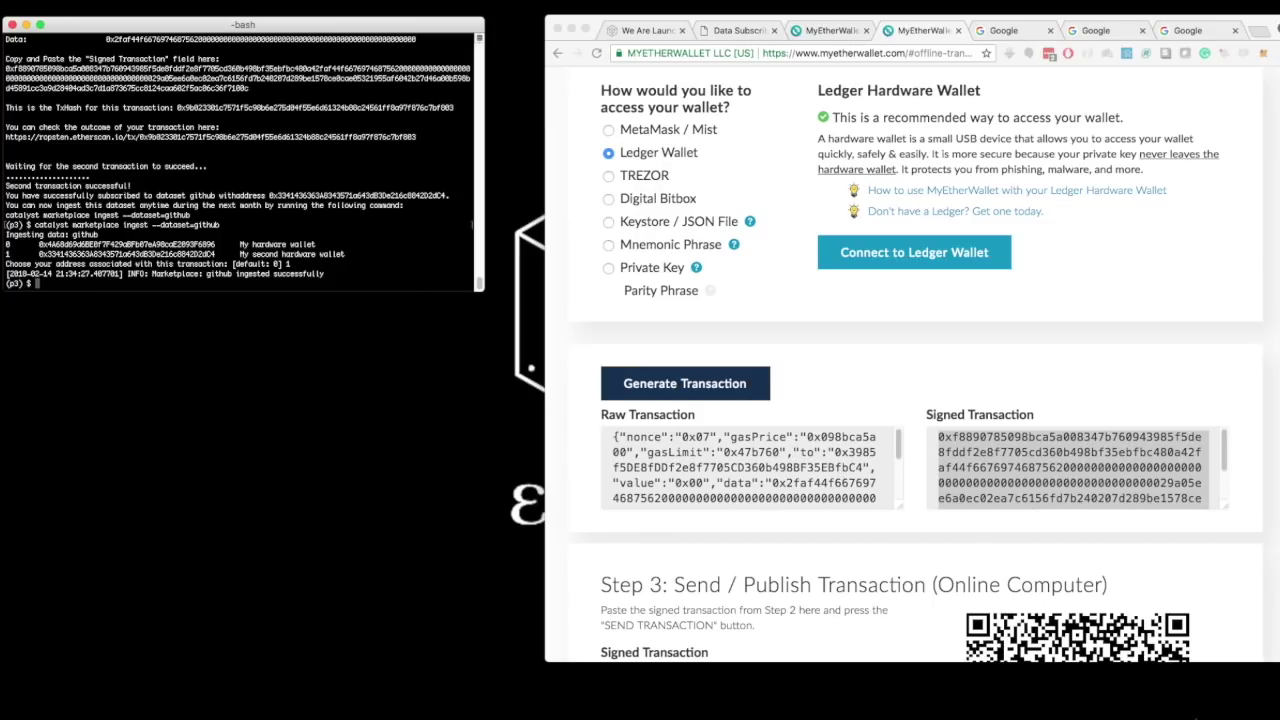
pyautogui.press('super+Tab')
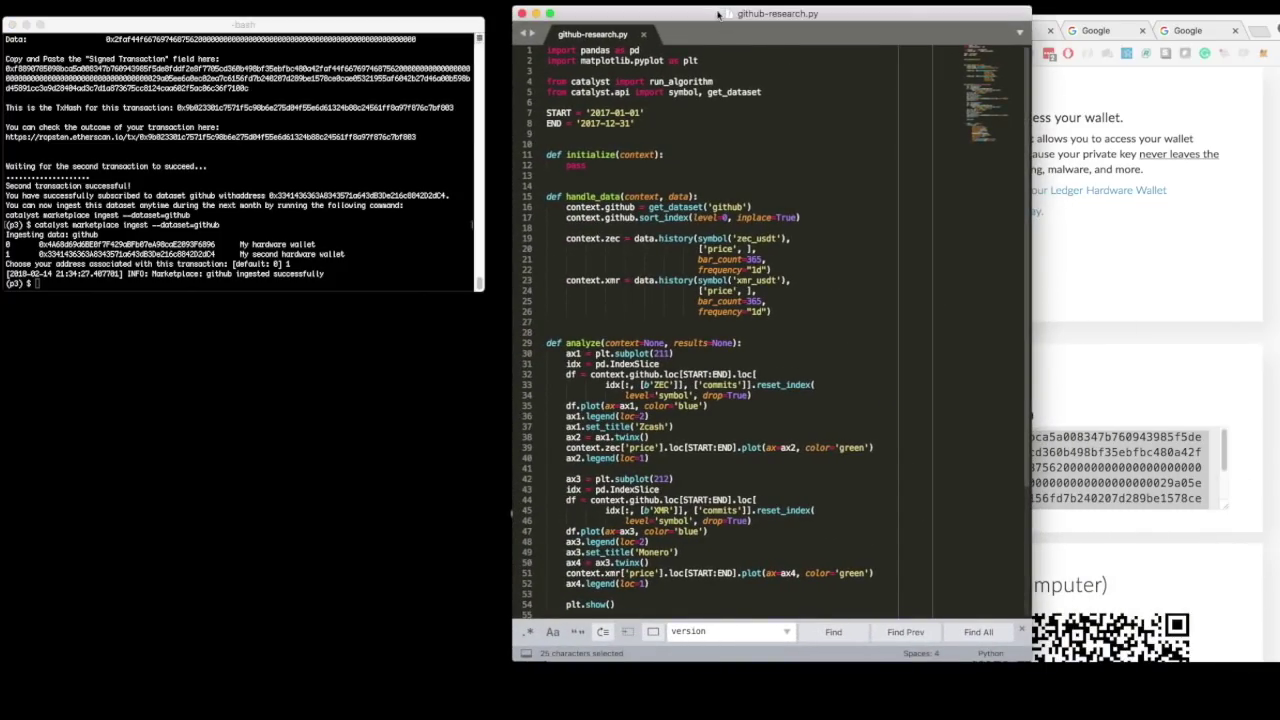
pyautogui.moveTo(718, 16); pyautogui.dragTo(650, 18)
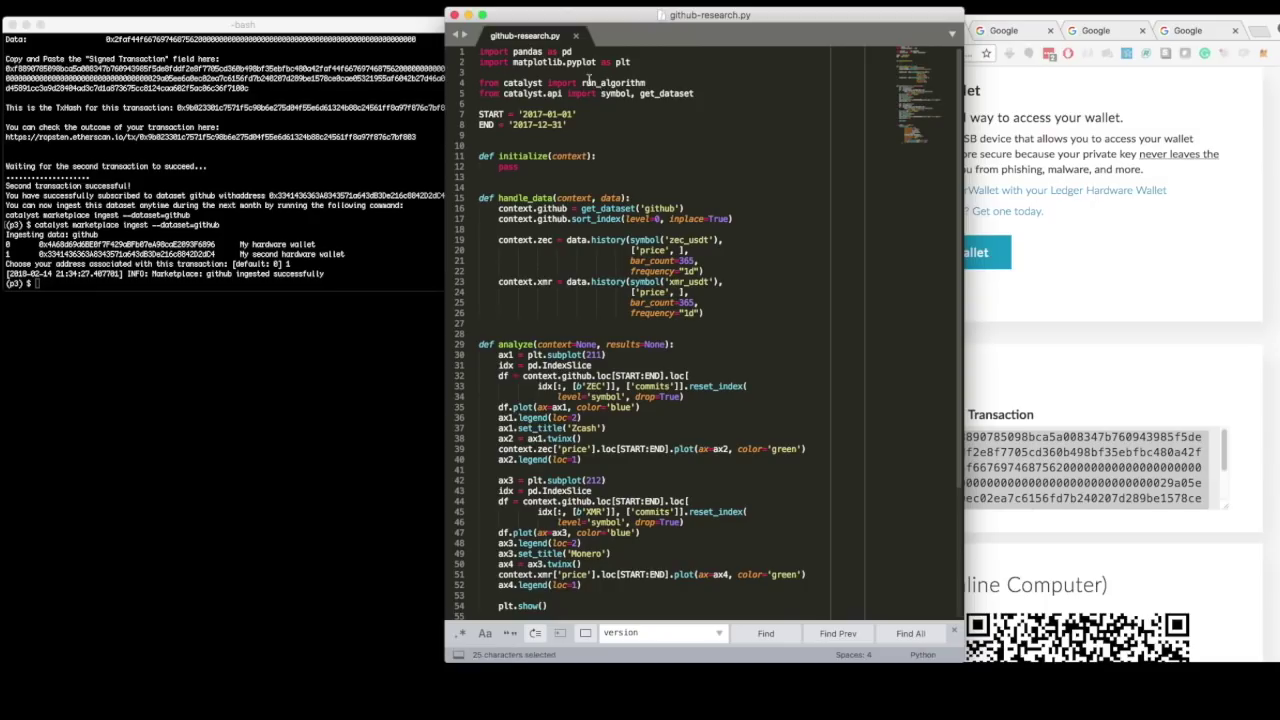
pyautogui.moveTo(631, 62); pyautogui.dragTo(487, 62)
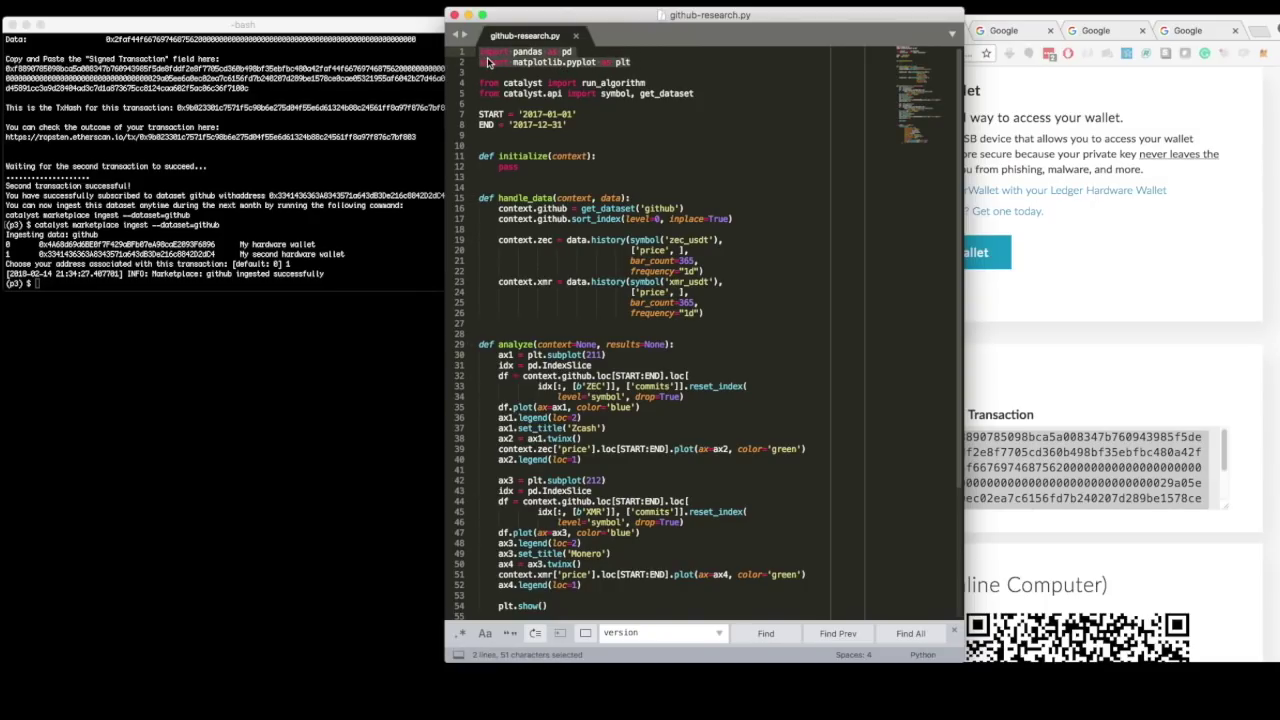
pyautogui.moveTo(694, 93); pyautogui.dragTo(484, 89)
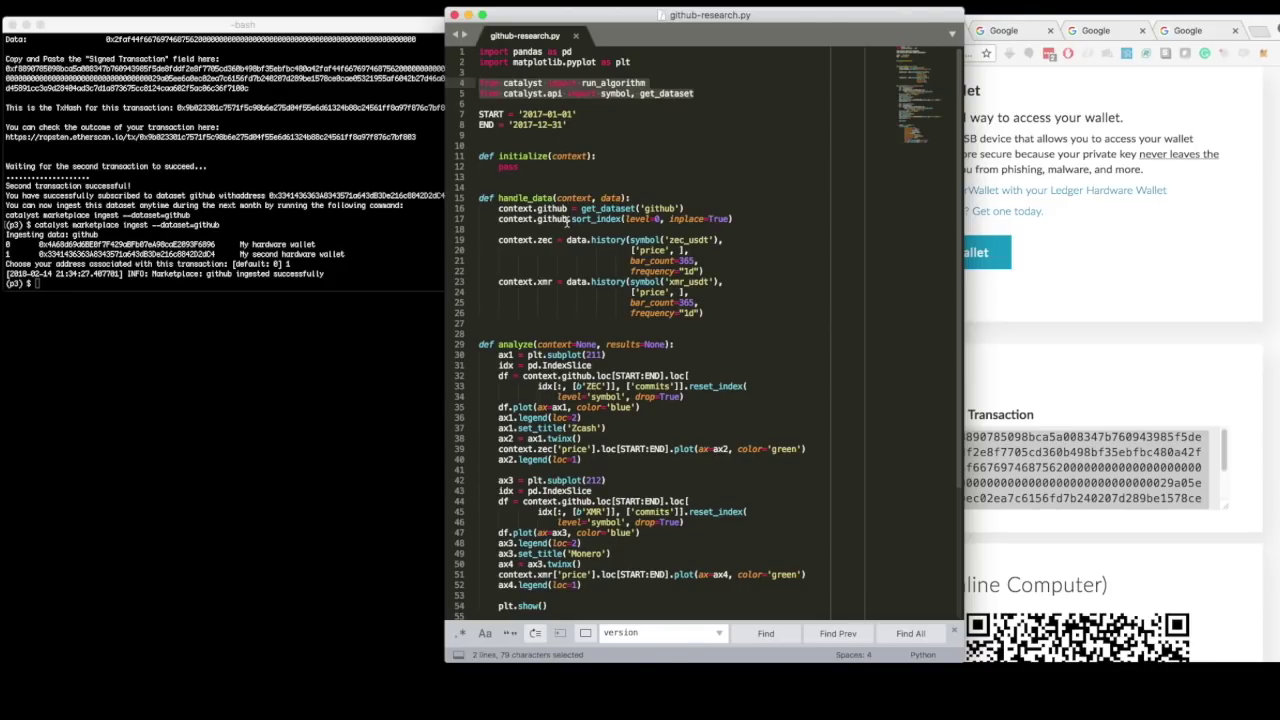
pyautogui.click(520, 167)
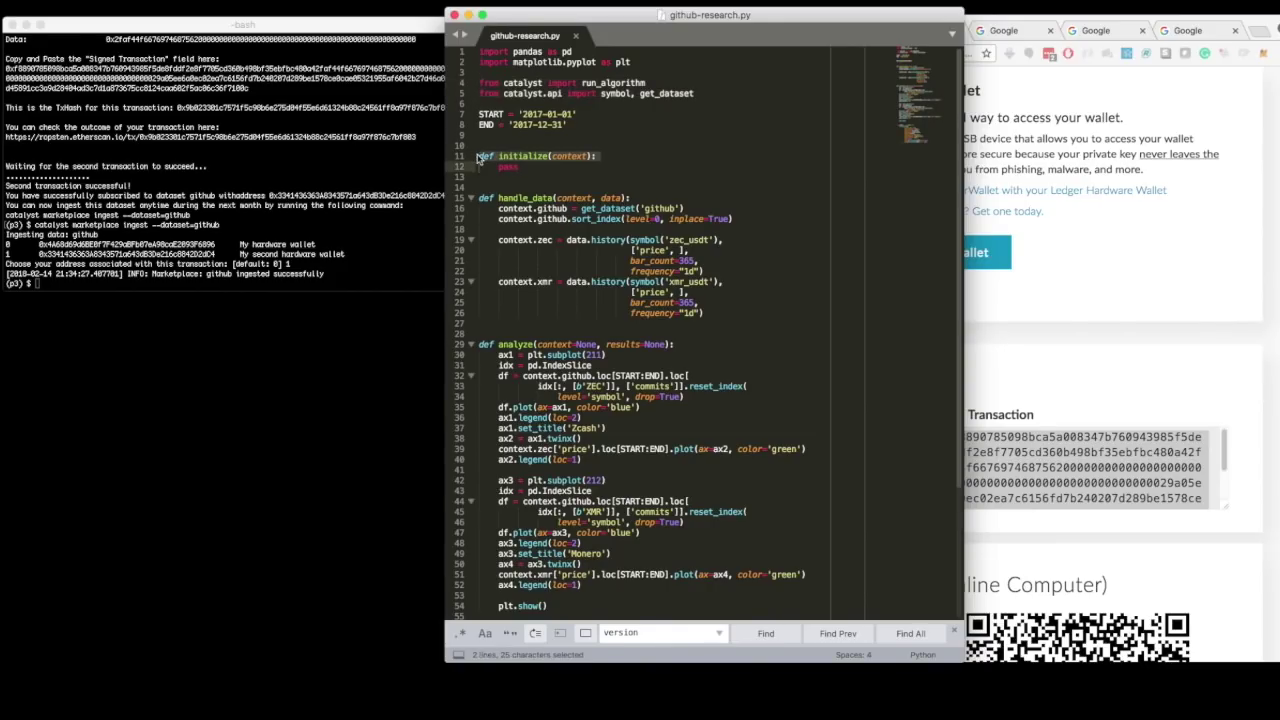
pyautogui.doubleClick(516, 199)
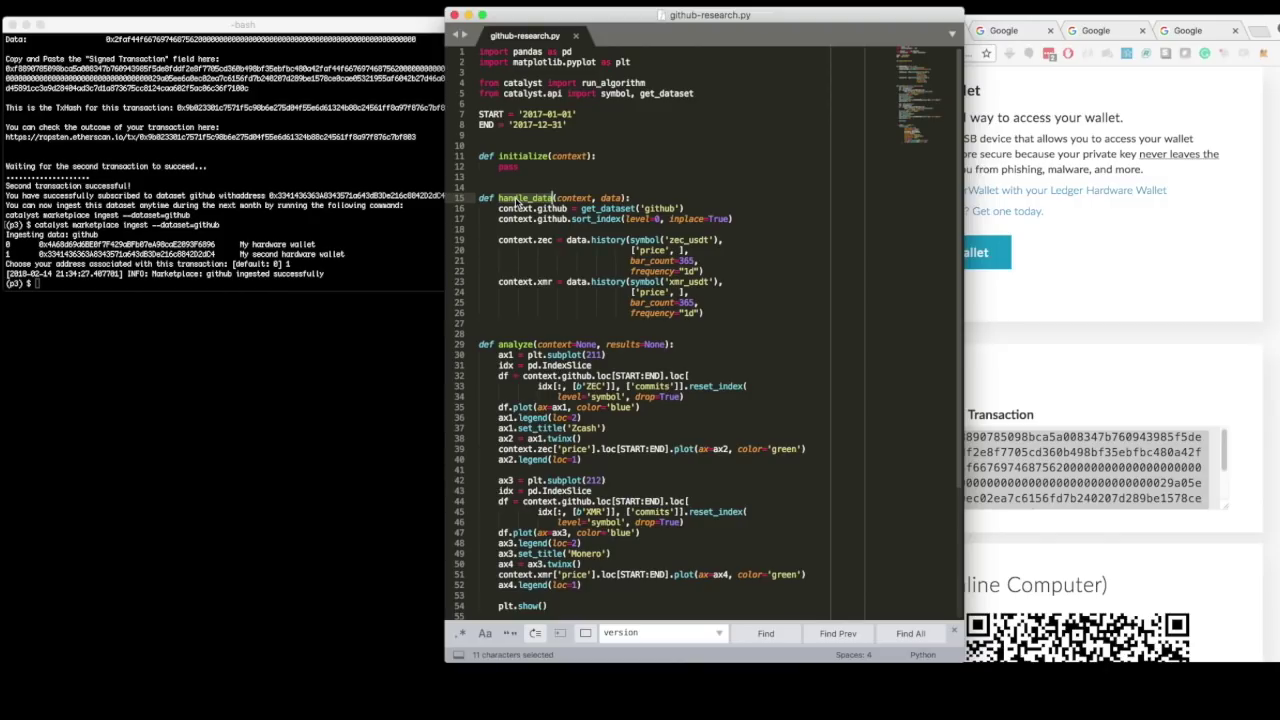
pyautogui.moveTo(524, 344); pyautogui.dragTo(533, 344)
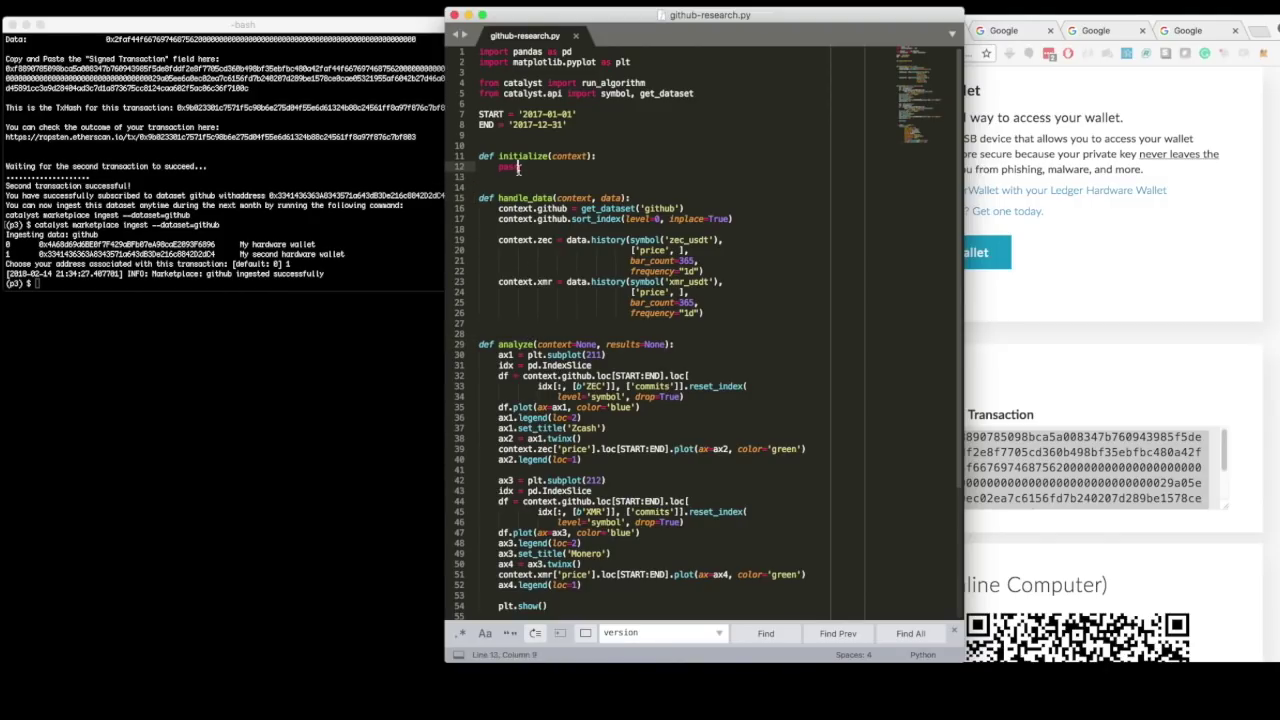
pyautogui.moveTo(518, 168); pyautogui.dragTo(477, 157)
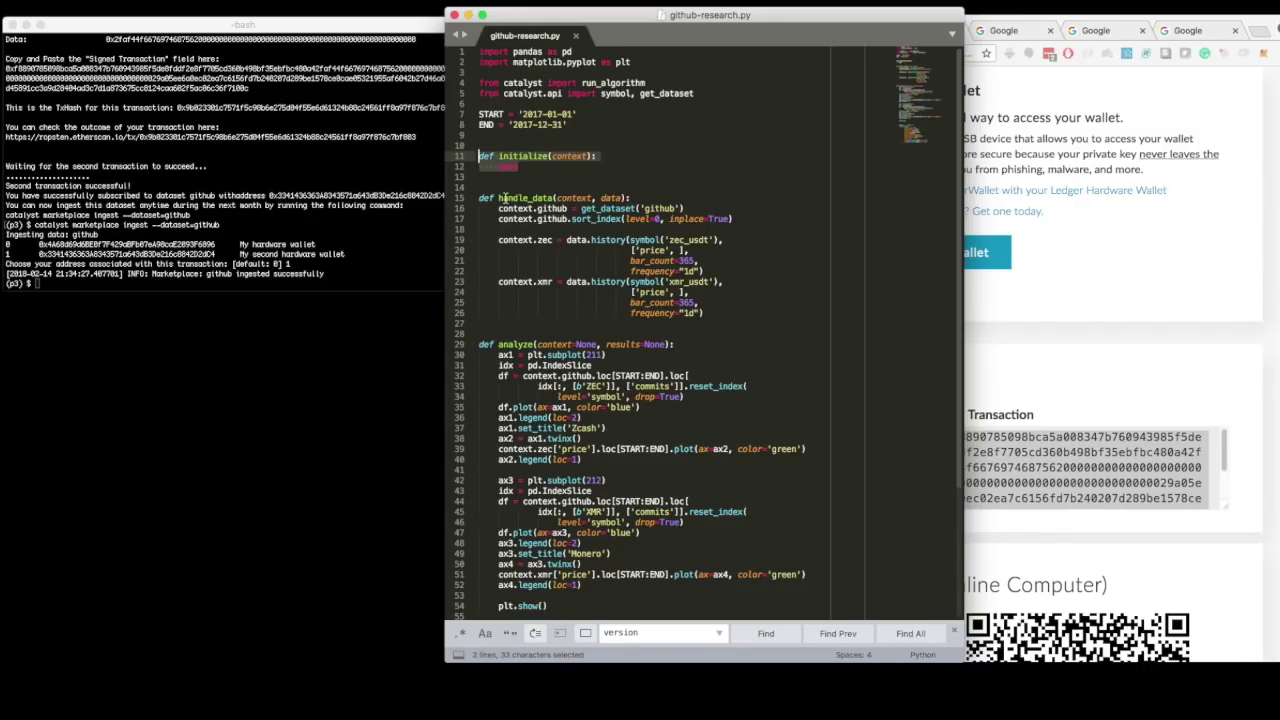
pyautogui.click(503, 198)
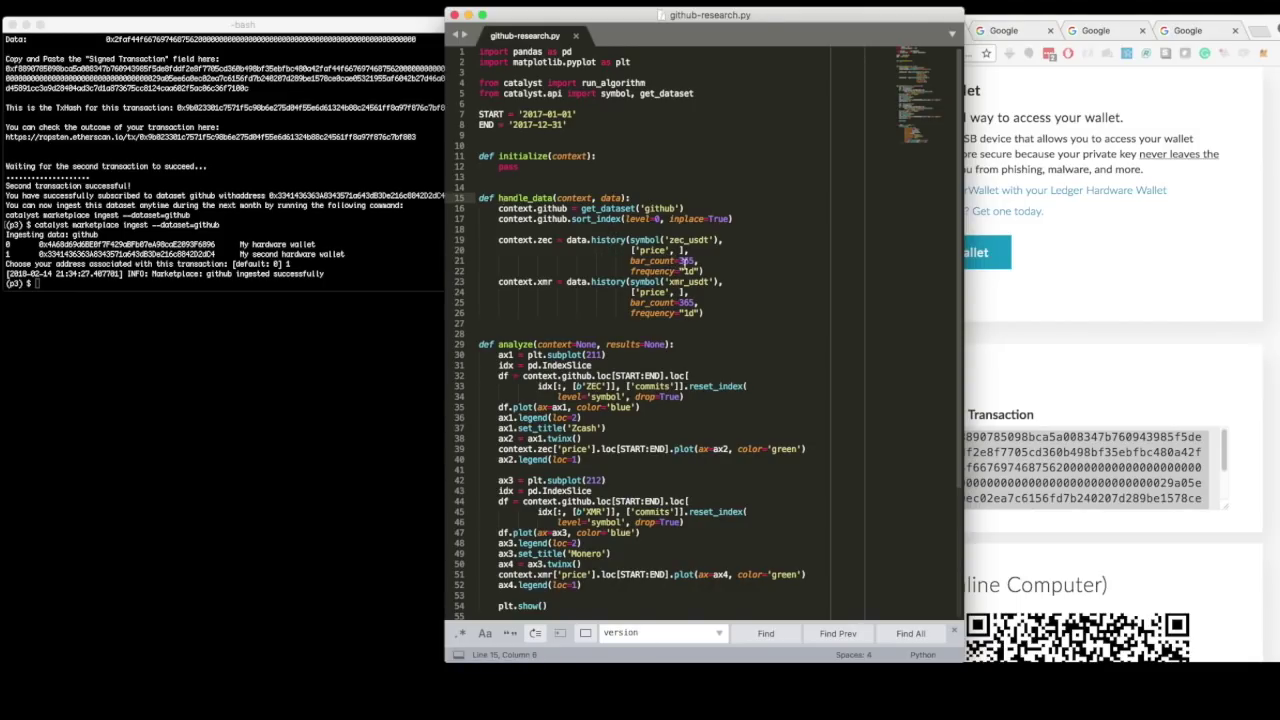
# - Highlight the 365-bar price history length and the poloniex exchange name in github-research.py
pyautogui.doubleClick(688, 261)
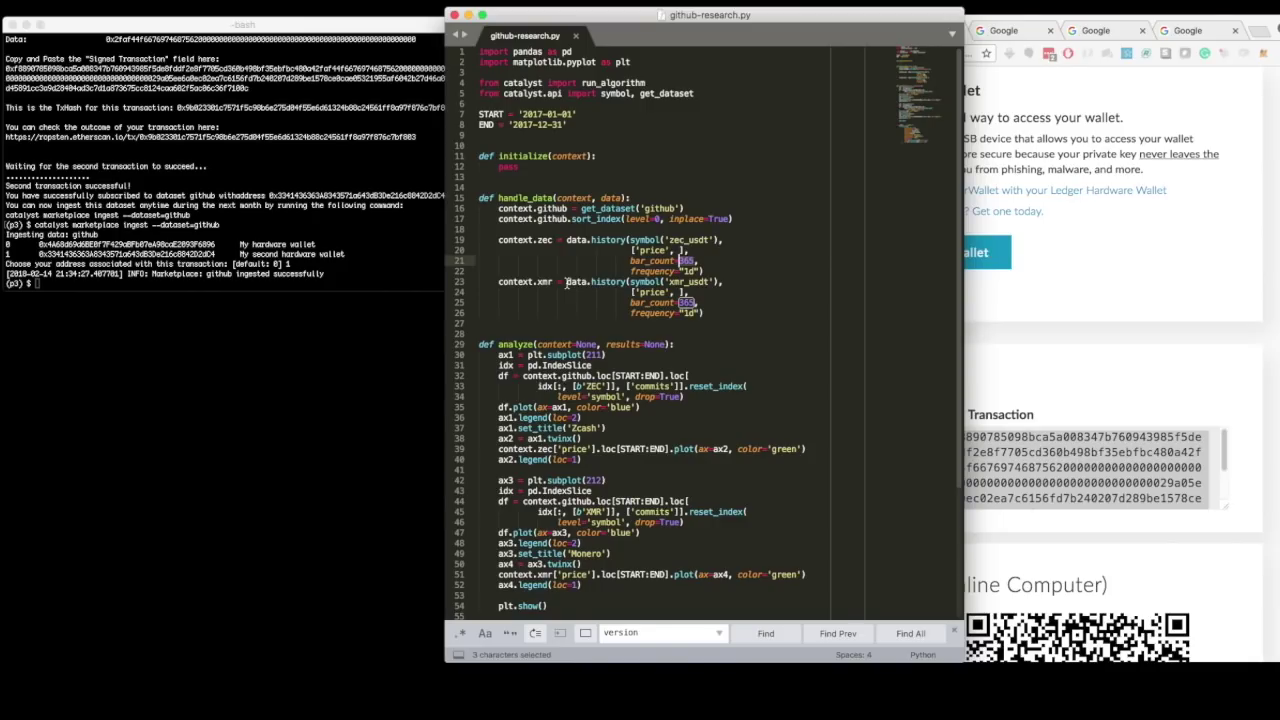
pyautogui.scroll(-3, 567, 284)
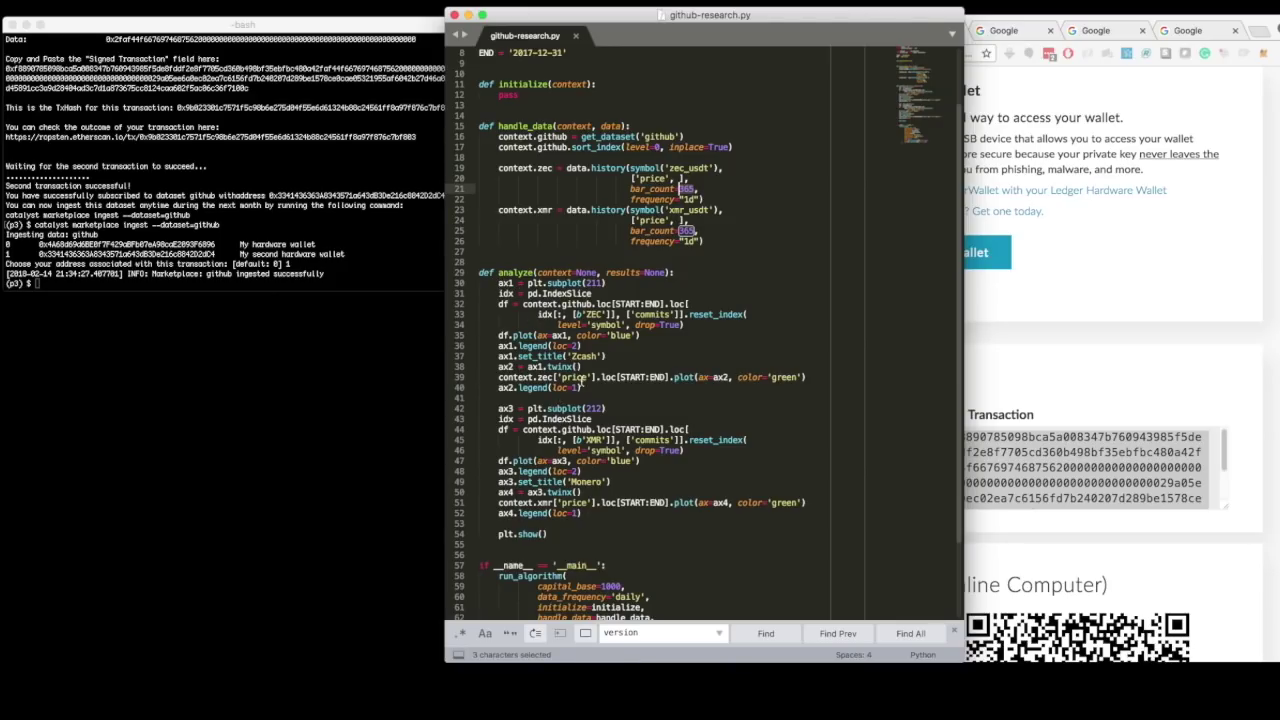
pyautogui.scroll(-3, 583, 383)
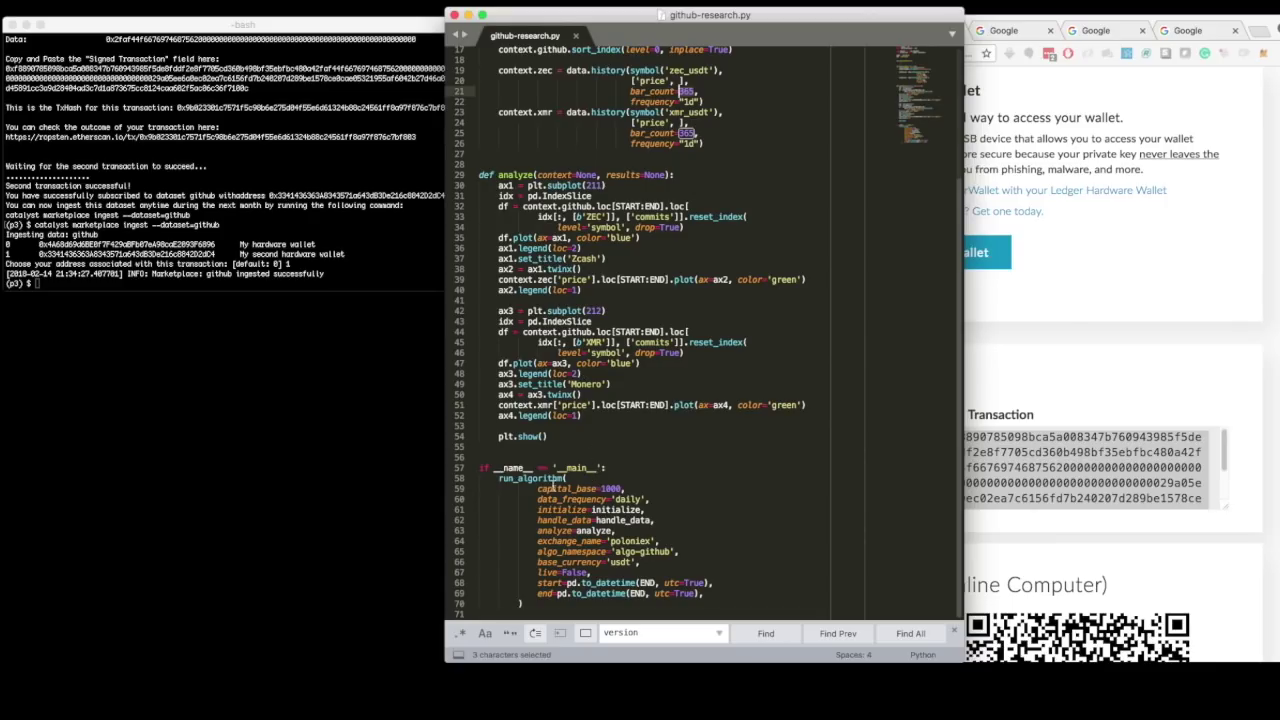
pyautogui.click(629, 541)
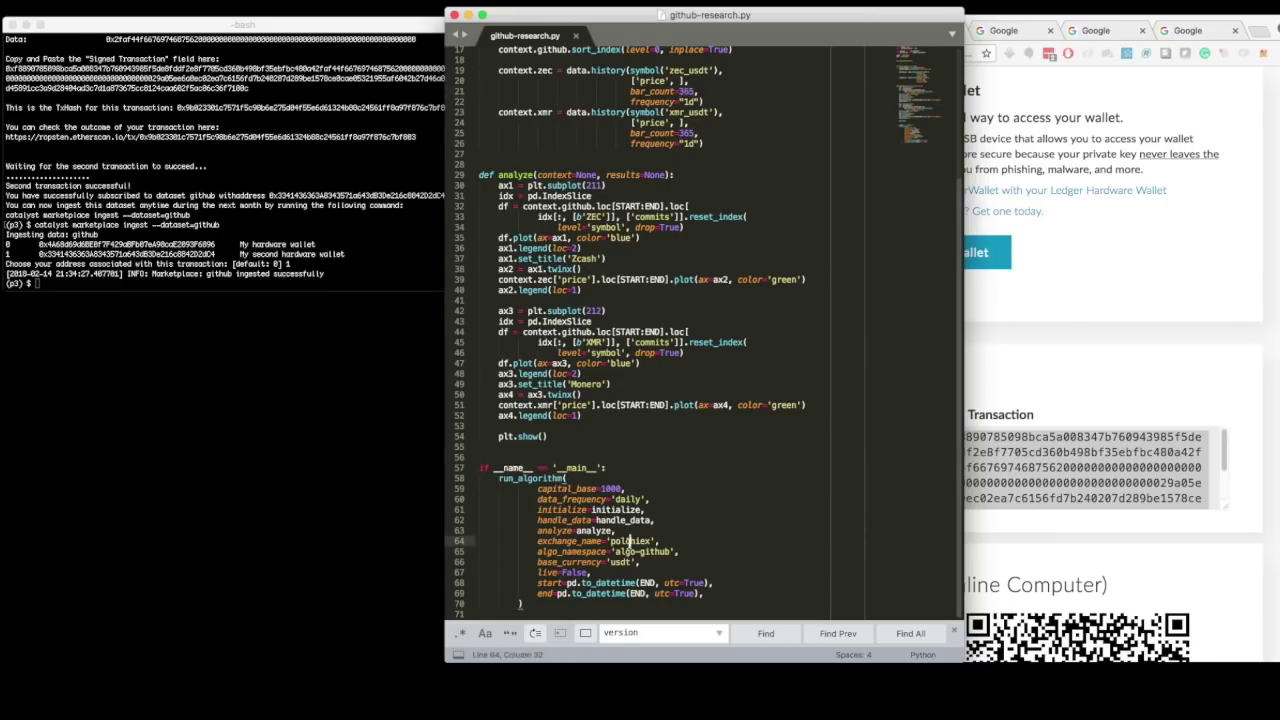
pyautogui.doubleClick(629, 541)
# - Highlight xmr in the Monero price history, every use of END, and 365 again
pyautogui.scroll(1, 631, 548)
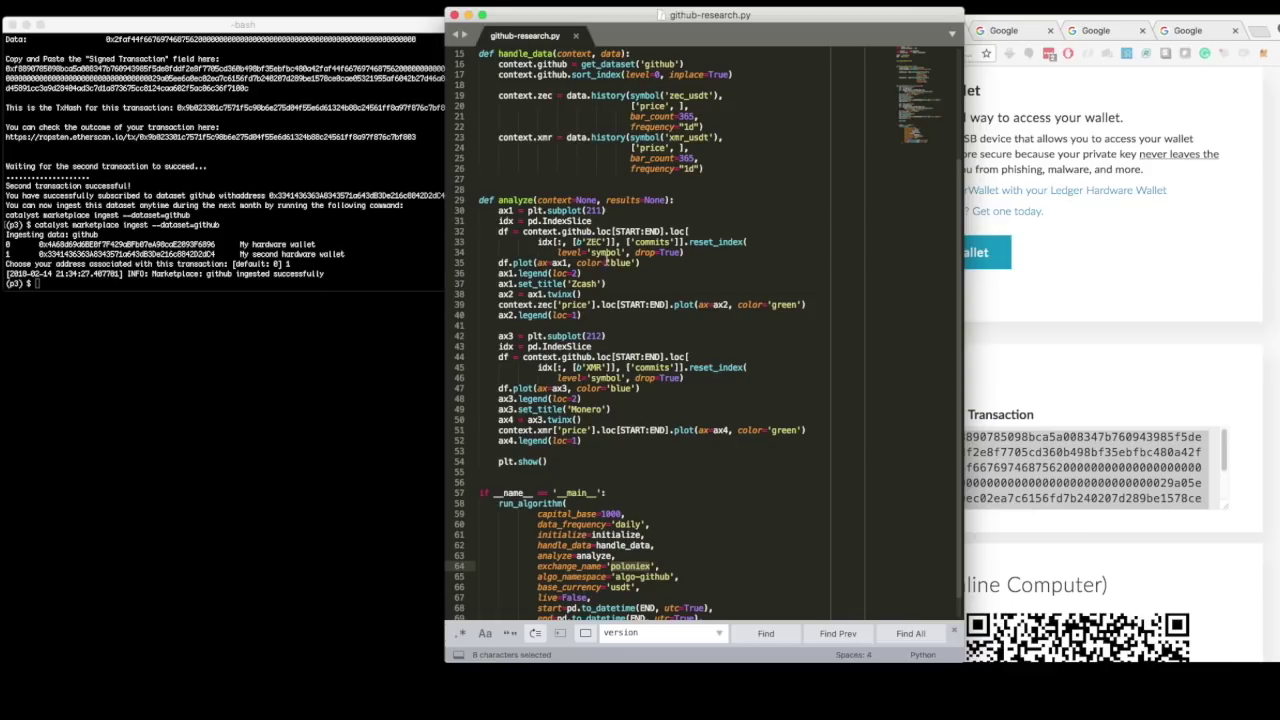
pyautogui.click(669, 95)
pyautogui.moveTo(668, 137); pyautogui.dragTo(688, 138)
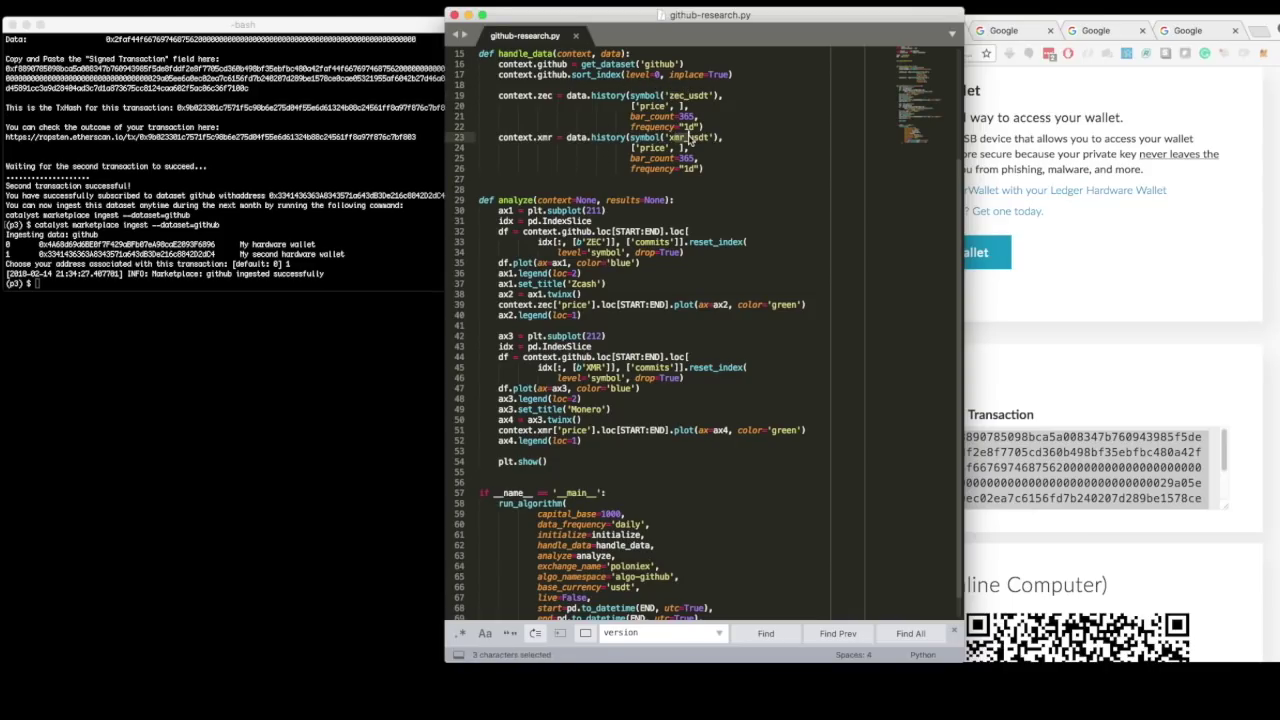
pyautogui.scroll(-1, 660, 265)
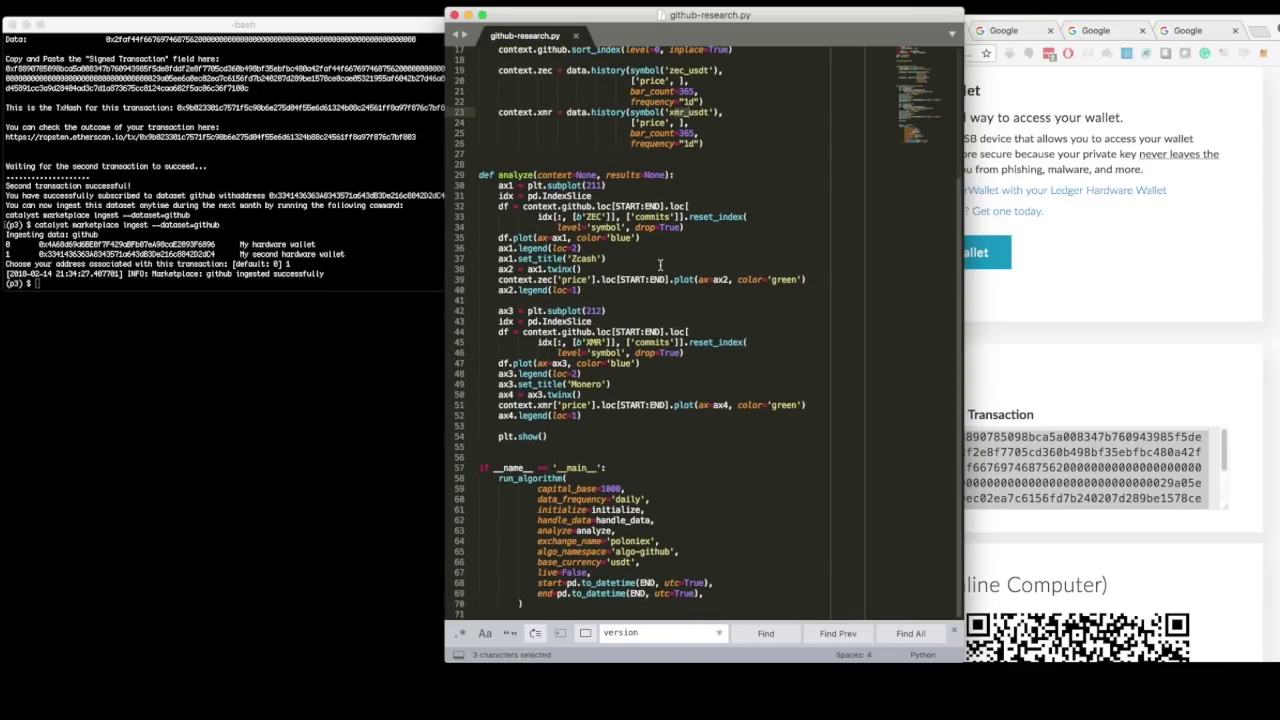
pyautogui.doubleClick(638, 592)
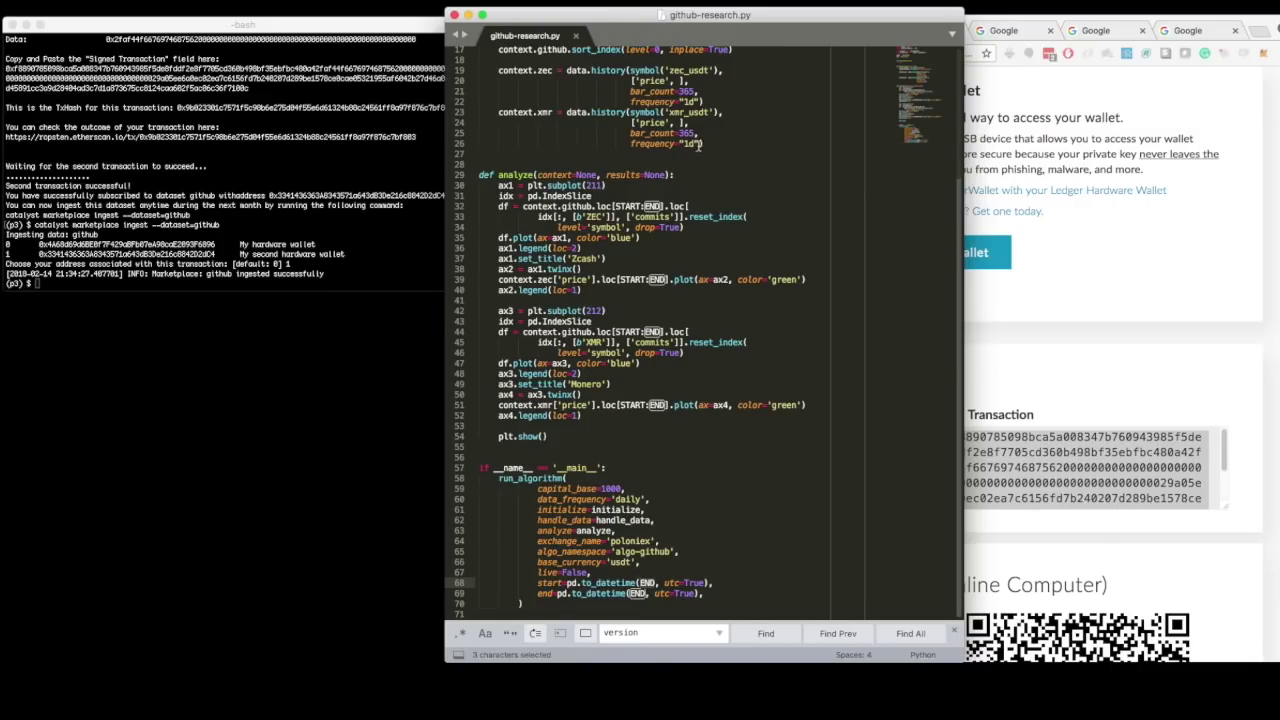
pyautogui.doubleClick(684, 132)
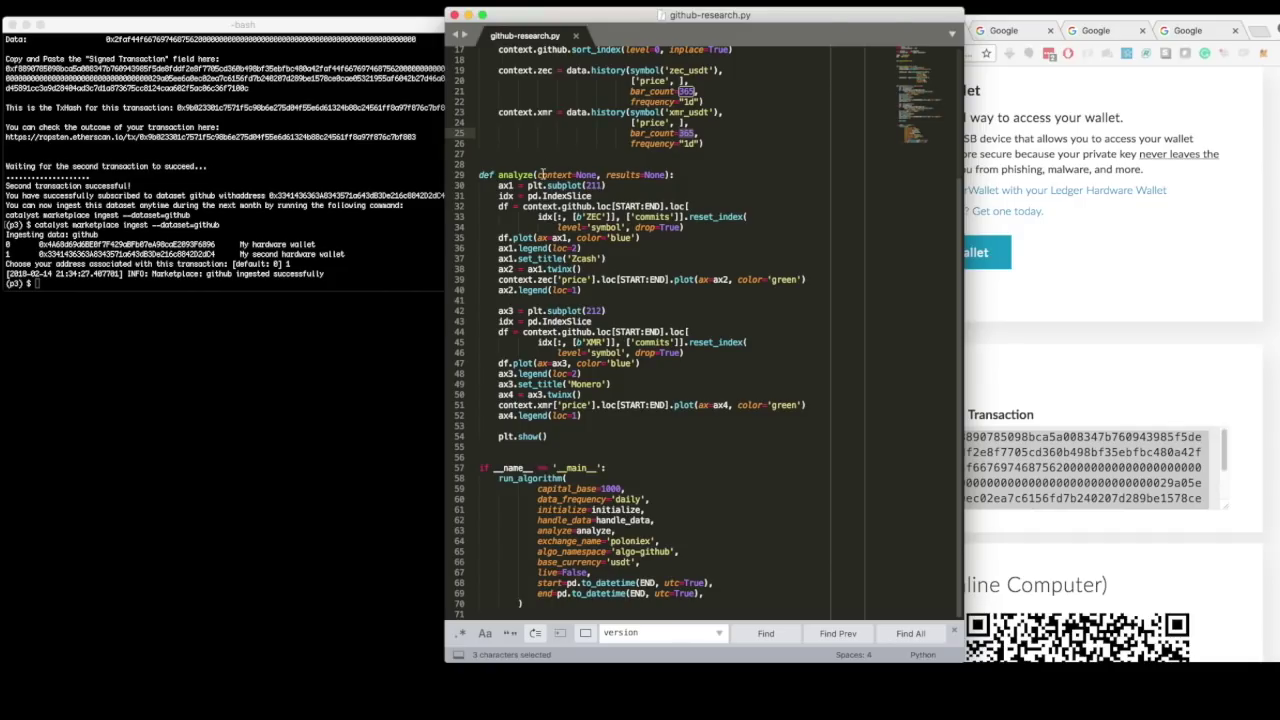
pyautogui.scroll(2, 561, 160)
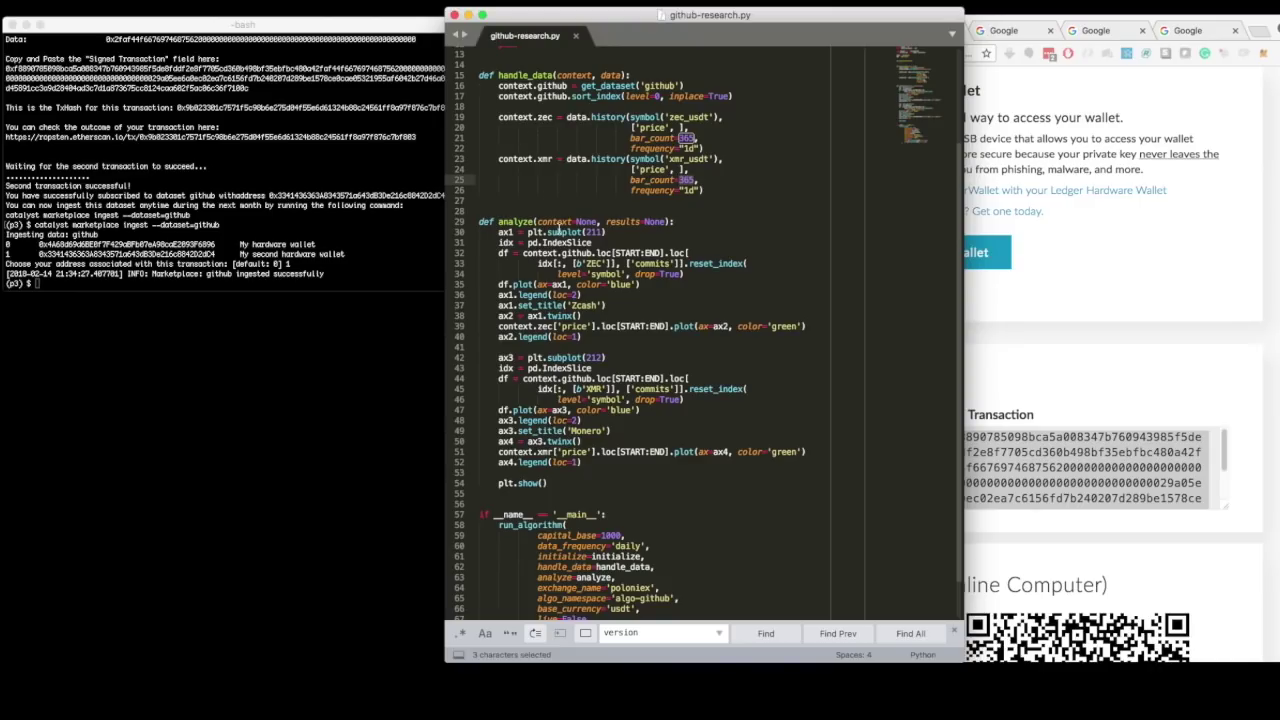
pyautogui.scroll(-2, 596, 380)
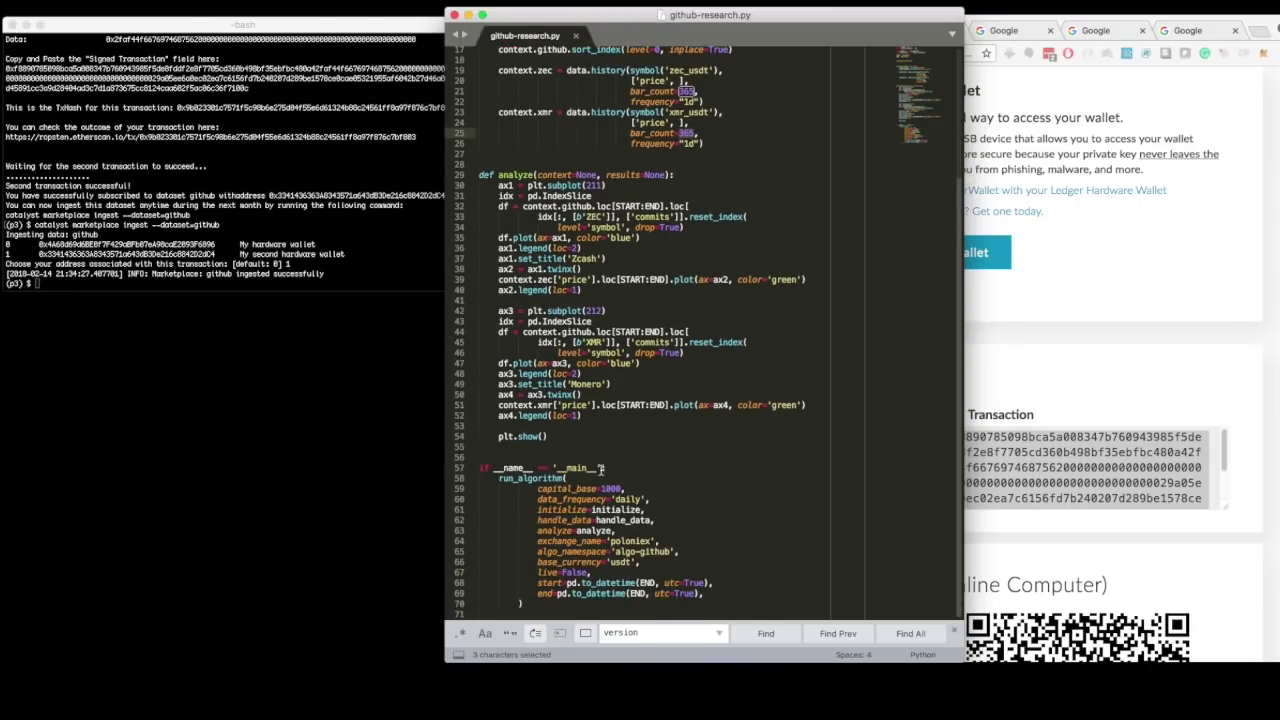
pyautogui.click(351, 254)
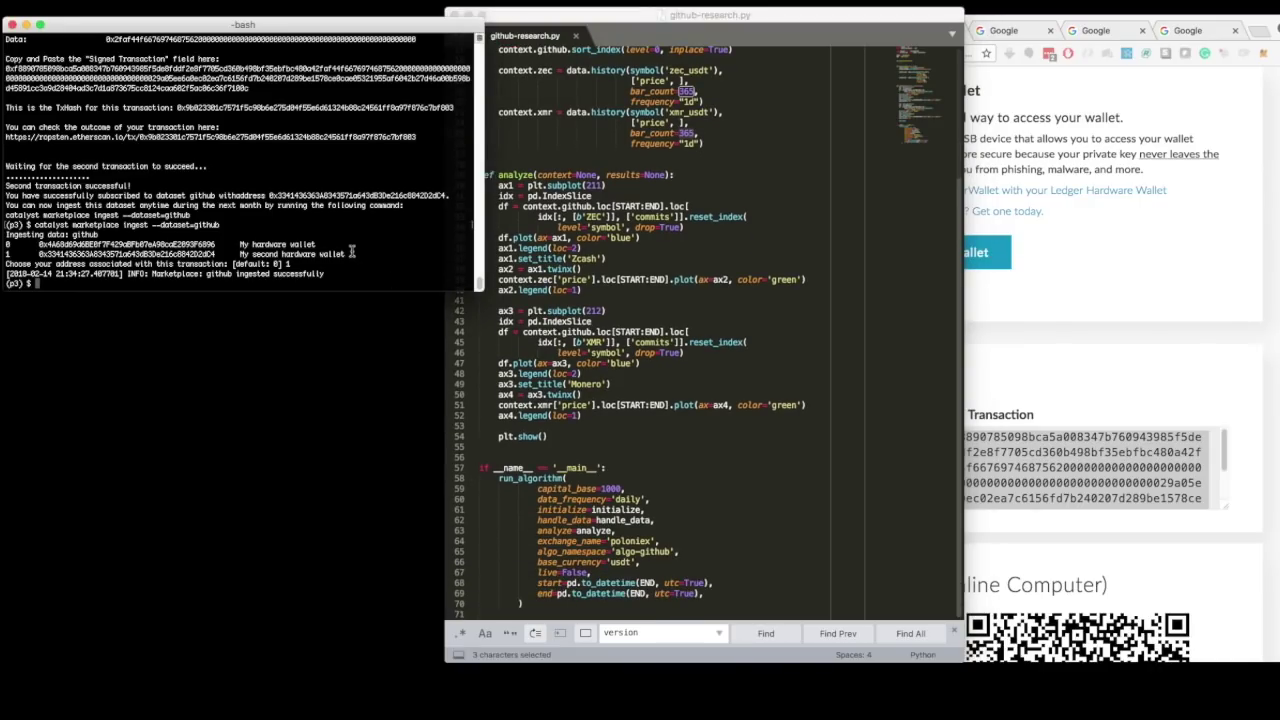
# - Run 'python github-research.py' to backtest and plot Zcash and Monero commits against price
pyautogui.write('python github')
pyautogui.press('Tab')
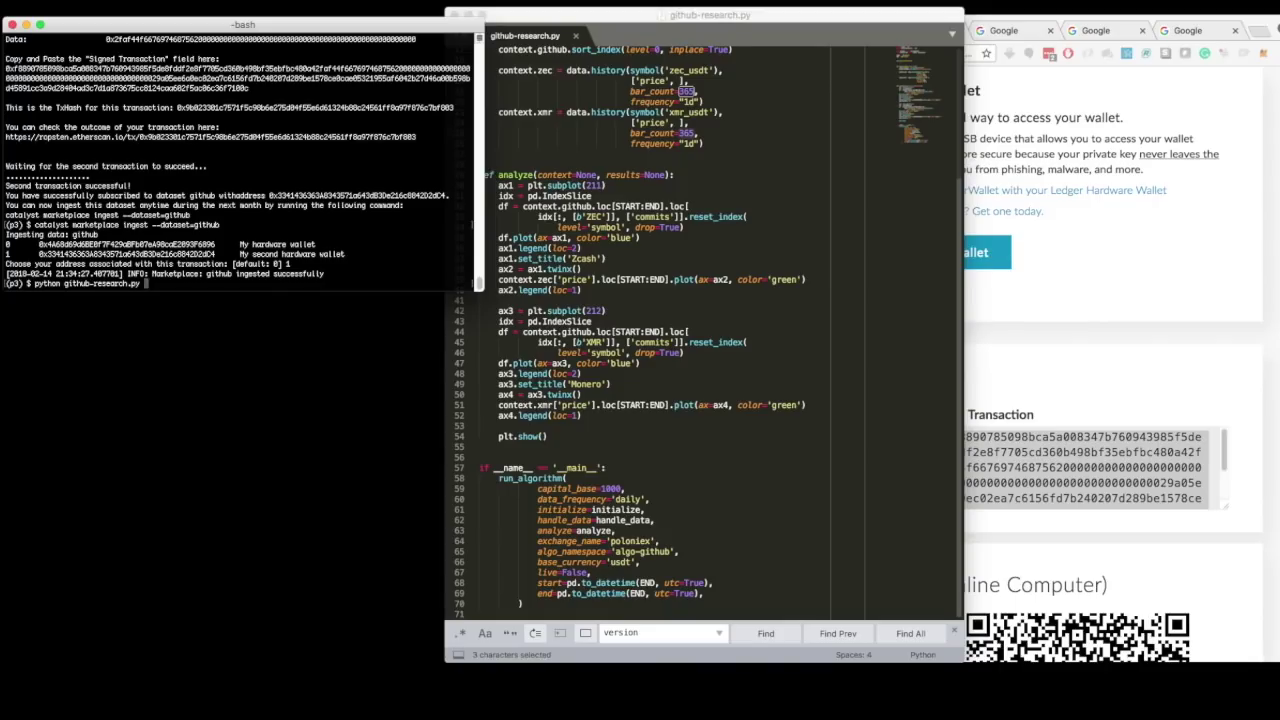
pyautogui.press('Return')
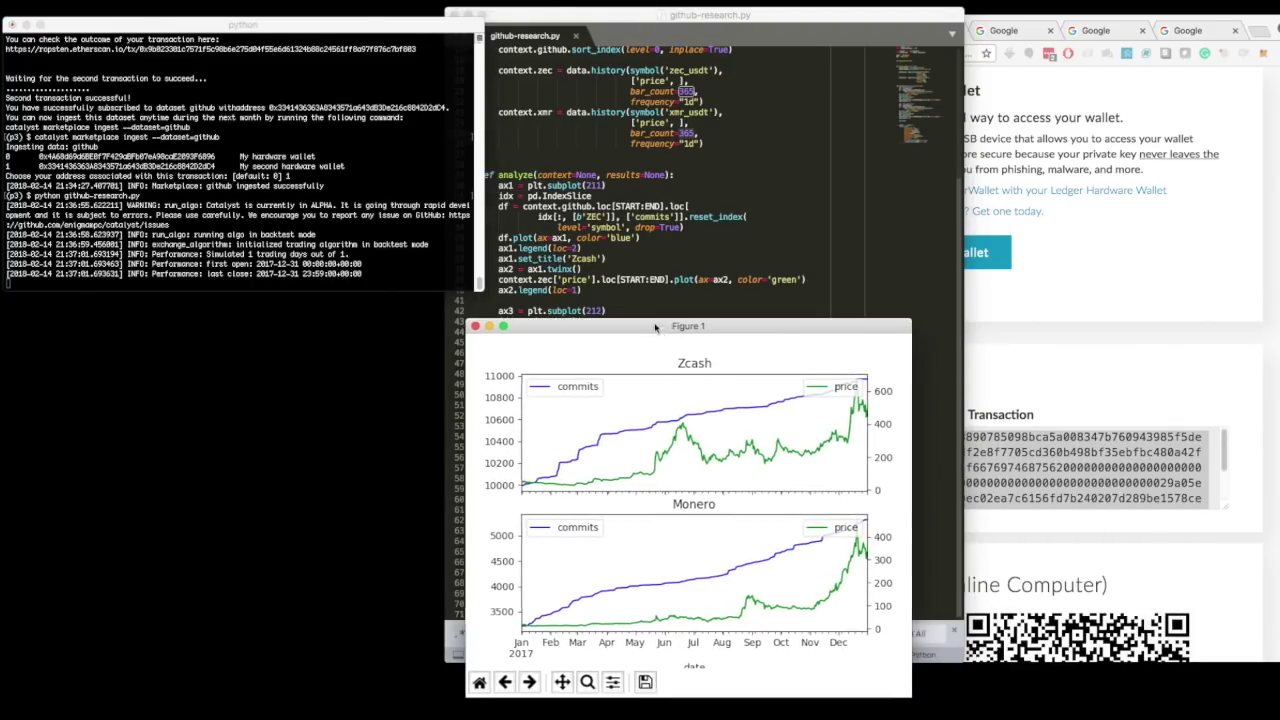
pyautogui.moveTo(655, 327); pyautogui.dragTo(521, 145)
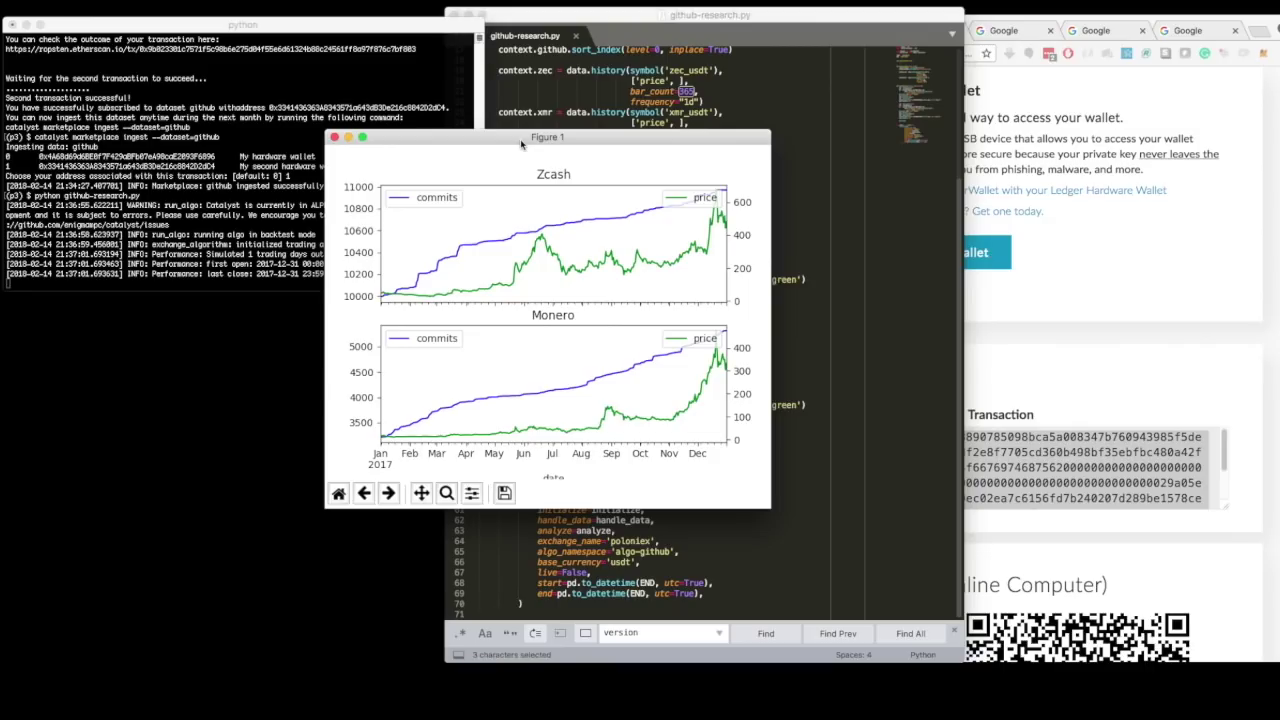